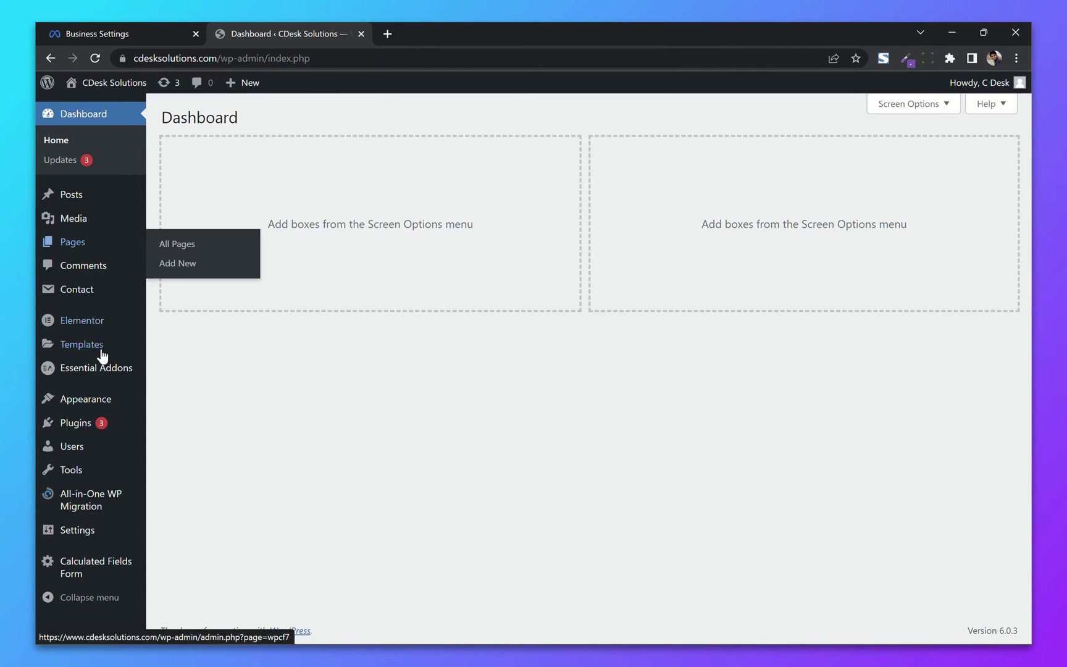
- Go to the Add Plugins page from the Plugins menu in the admin sidebar
{"action": "mouse_move", "coordinate": [81, 427]}
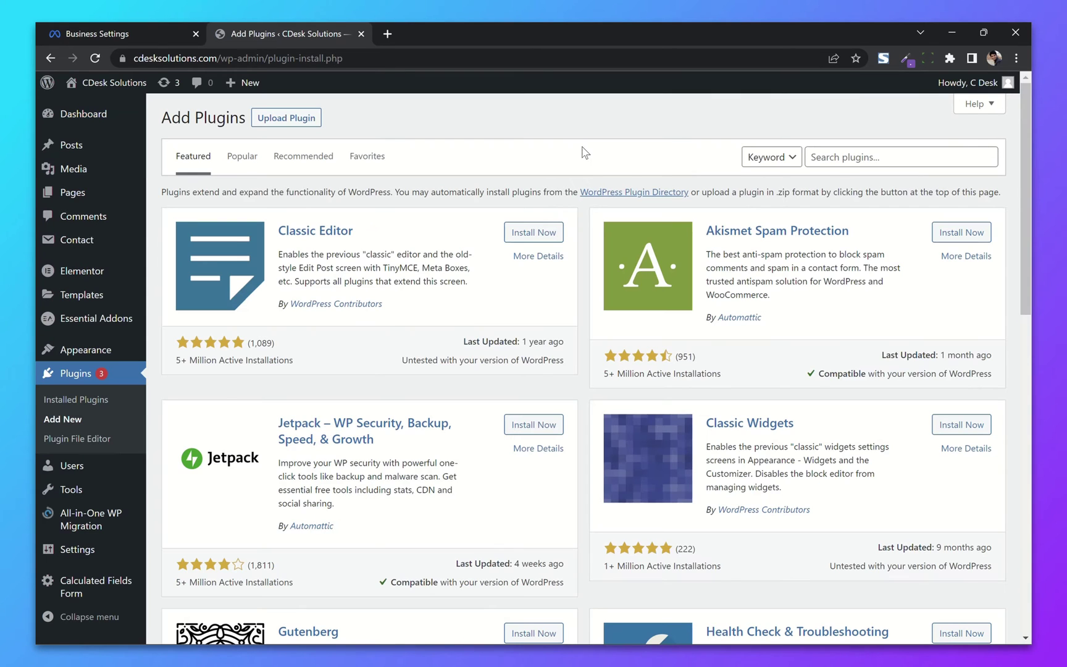
- Search the plugin directory for 'pixelyoursite' and install the PixelYourSite plugin
{"action": "left_click", "coordinate": [833, 162]}
{"action": "type", "text": "pixelyoursi"}
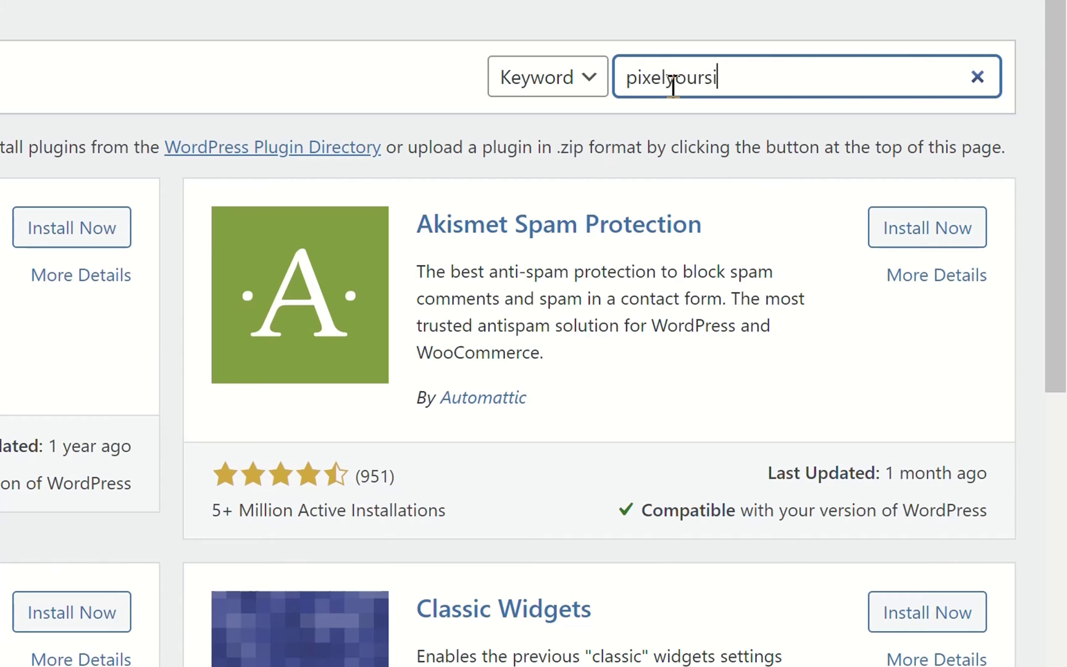
{"action": "type", "text": "te"}
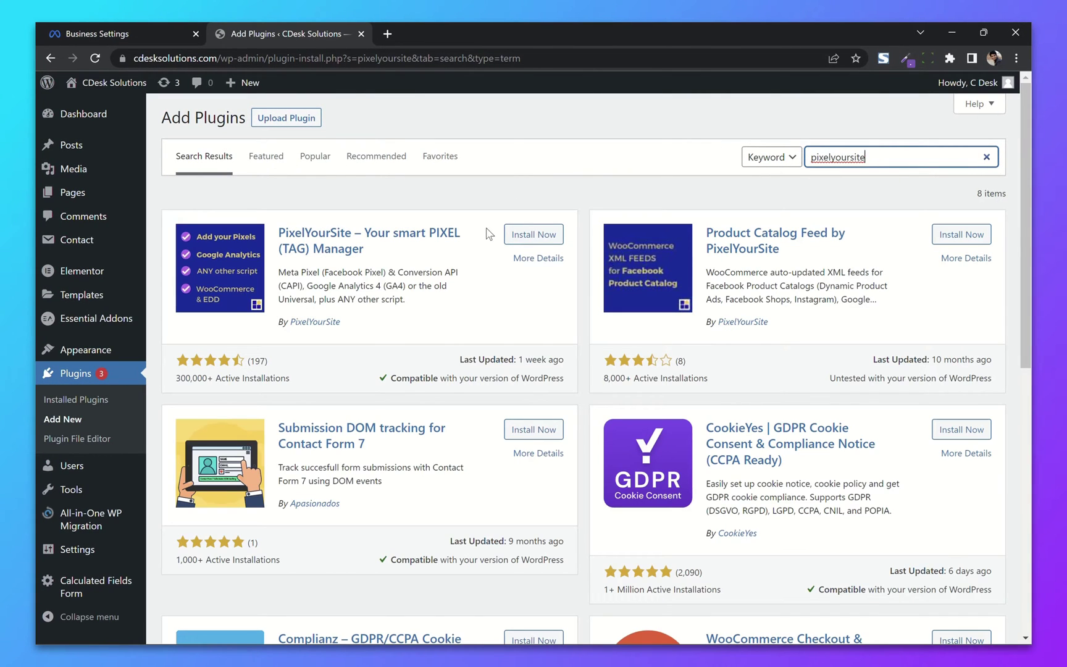
{"action": "left_click", "coordinate": [539, 234]}
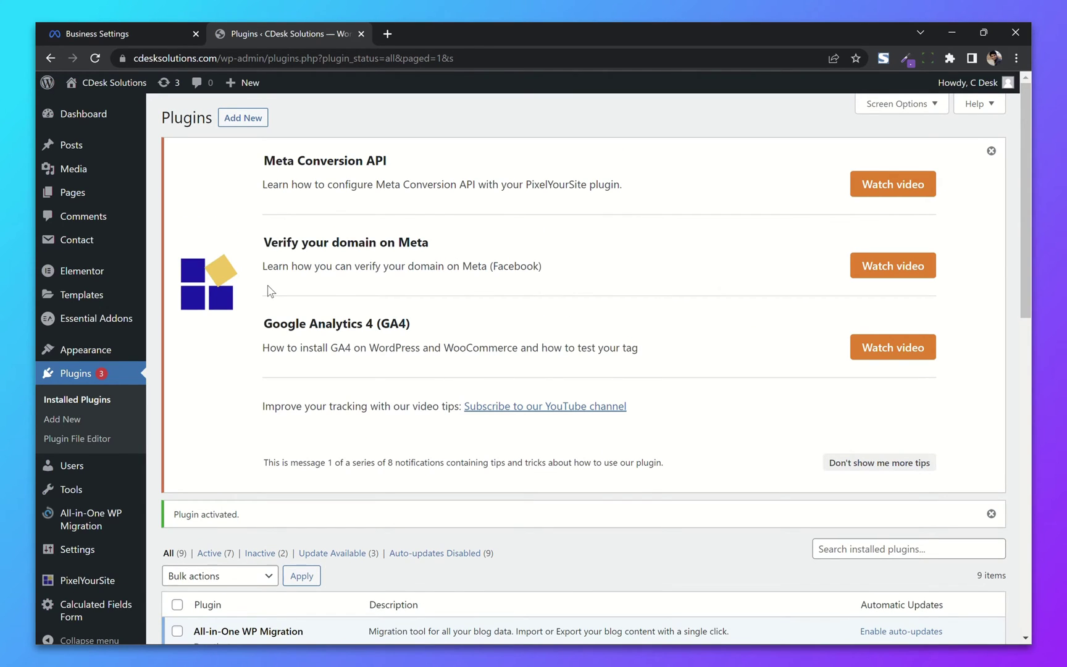
{"action": "scroll", "coordinate": [269, 290], "scroll_direction": "down", "scroll_amount": 5}
- Open the PixelYourSite dashboard and expand the Meta Pixel settings
{"action": "mouse_move", "coordinate": [80, 570]}
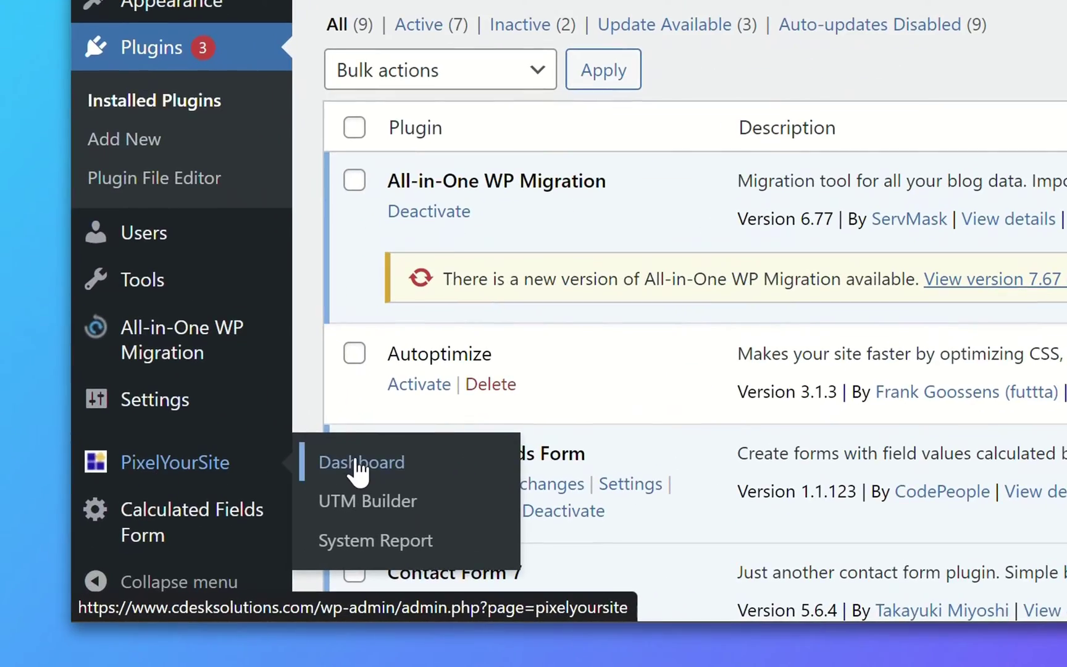
{"action": "left_click", "coordinate": [358, 463]}
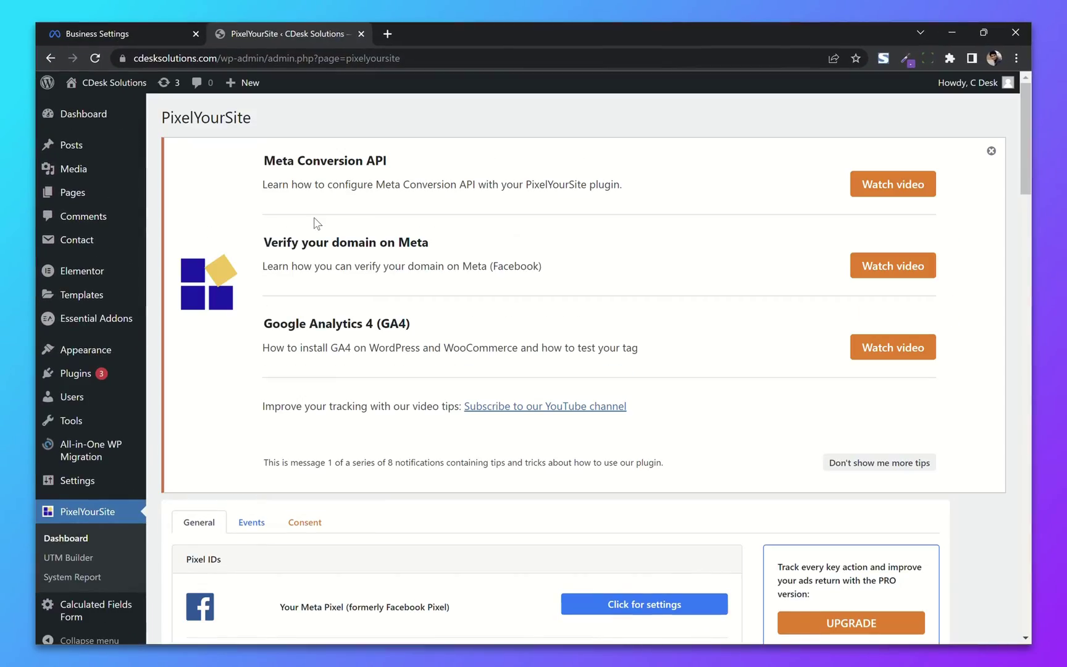
{"action": "scroll", "coordinate": [437, 256], "scroll_direction": "down", "scroll_amount": 5}
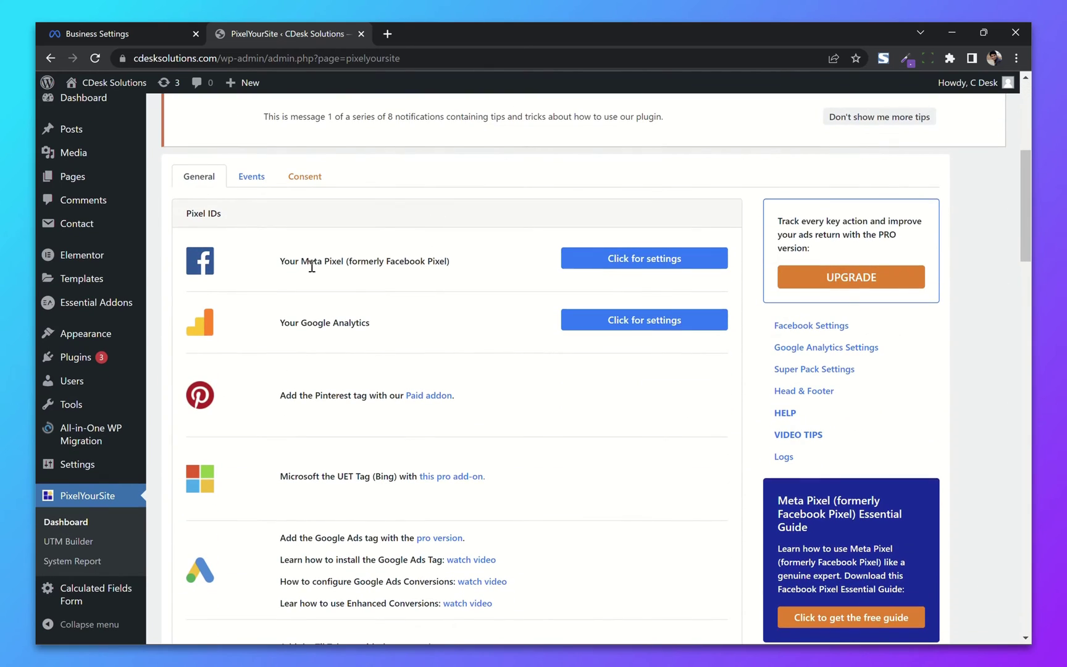
{"action": "left_click_drag", "start_coordinate": [281, 262], "coordinate": [367, 264]}
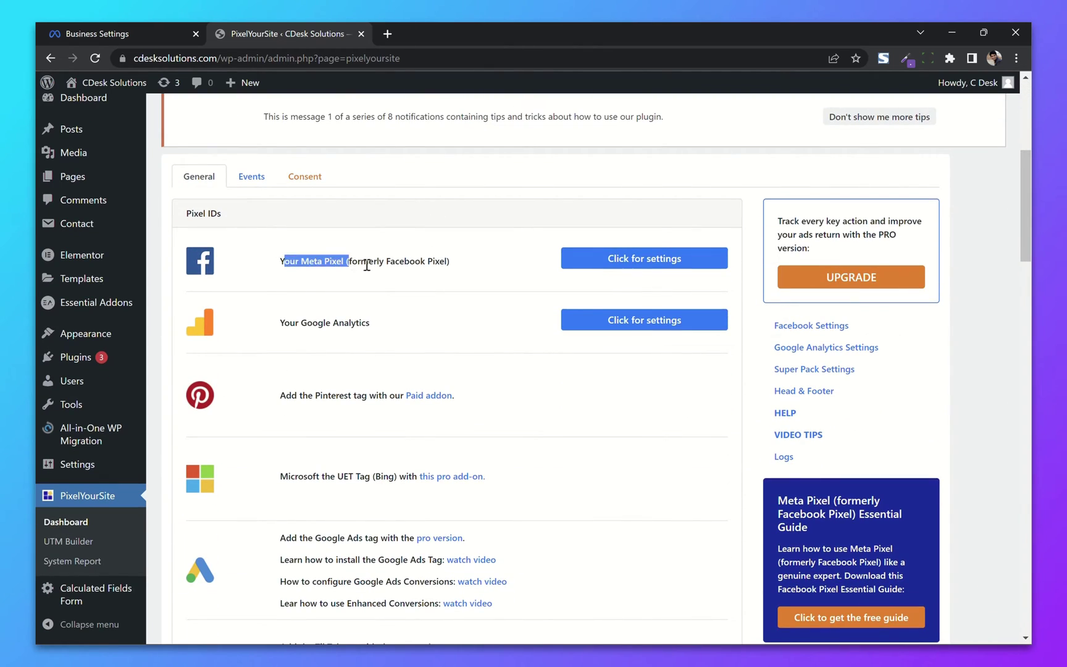
{"action": "left_click", "coordinate": [426, 264]}
{"action": "left_click", "coordinate": [644, 263]}
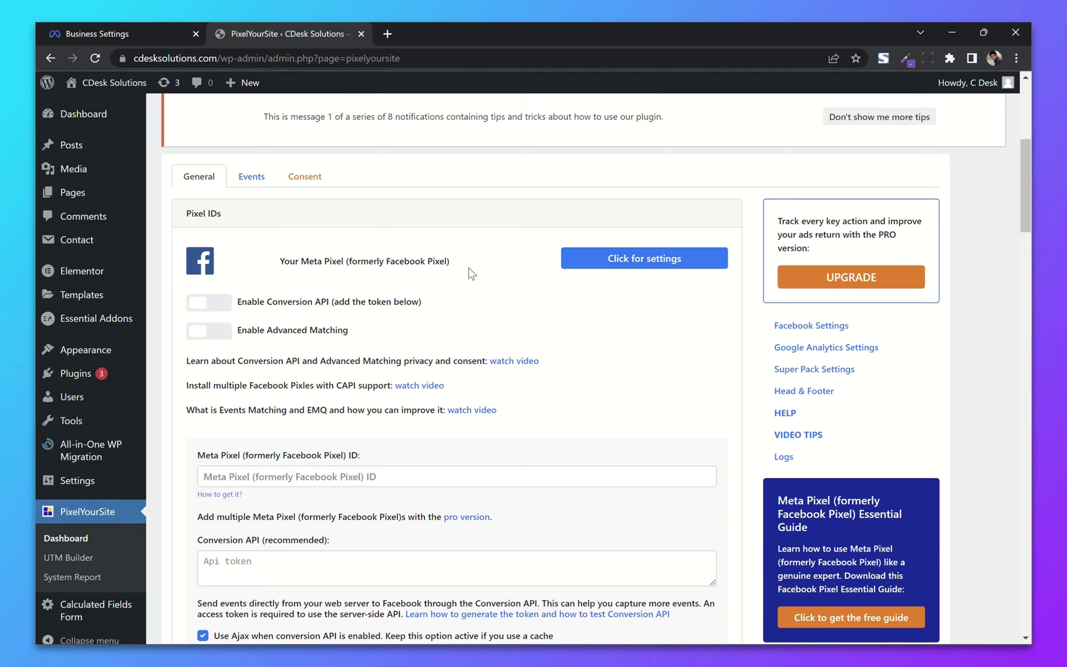
- Turn on Conversion API and Advanced Matching for the Meta Pixel
{"action": "left_click", "coordinate": [224, 307]}
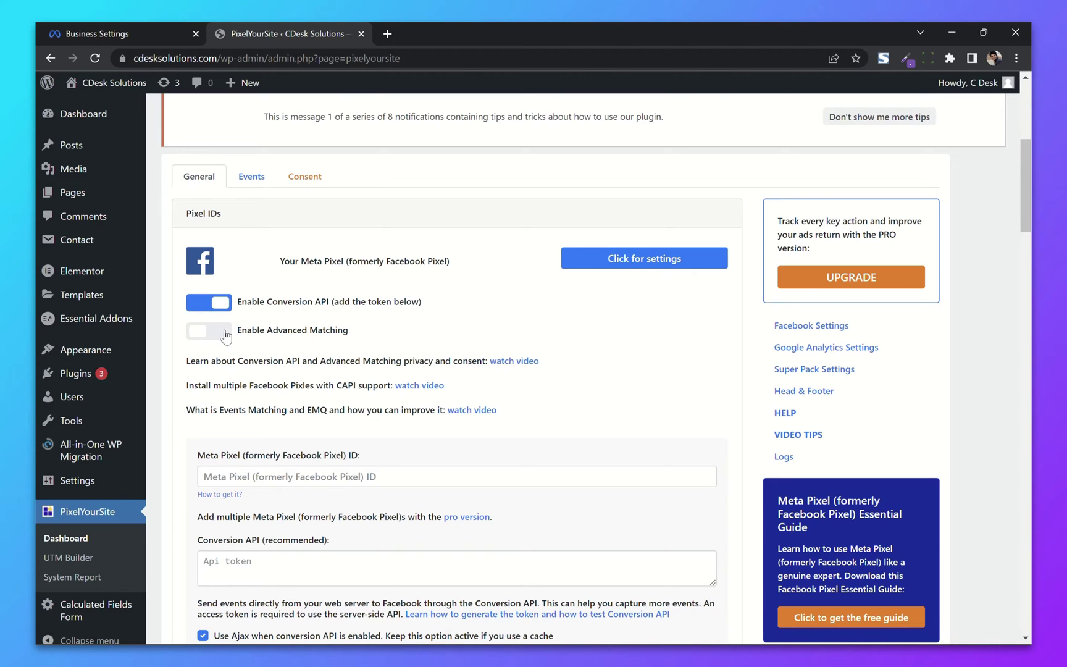
{"action": "left_click", "coordinate": [225, 331]}
{"action": "scroll", "coordinate": [296, 333], "scroll_direction": "down", "scroll_amount": 2}
{"action": "left_click", "coordinate": [282, 340]}
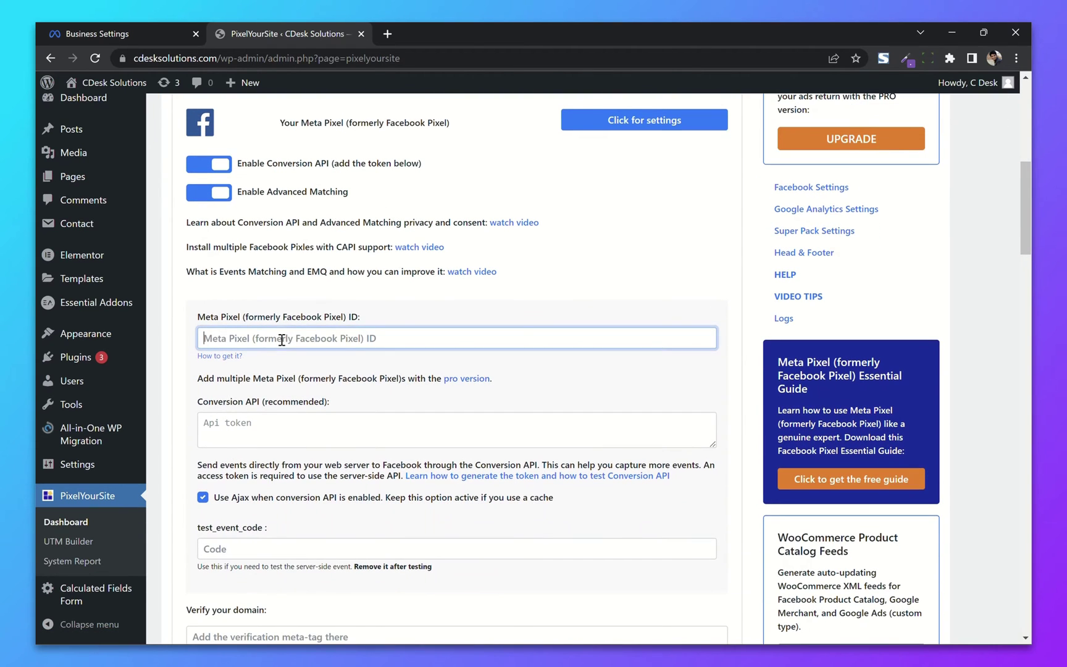
- Copy the pixel ID from Meta Business Settings into the Meta Pixel ID field
{"action": "left_click", "coordinate": [161, 39]}
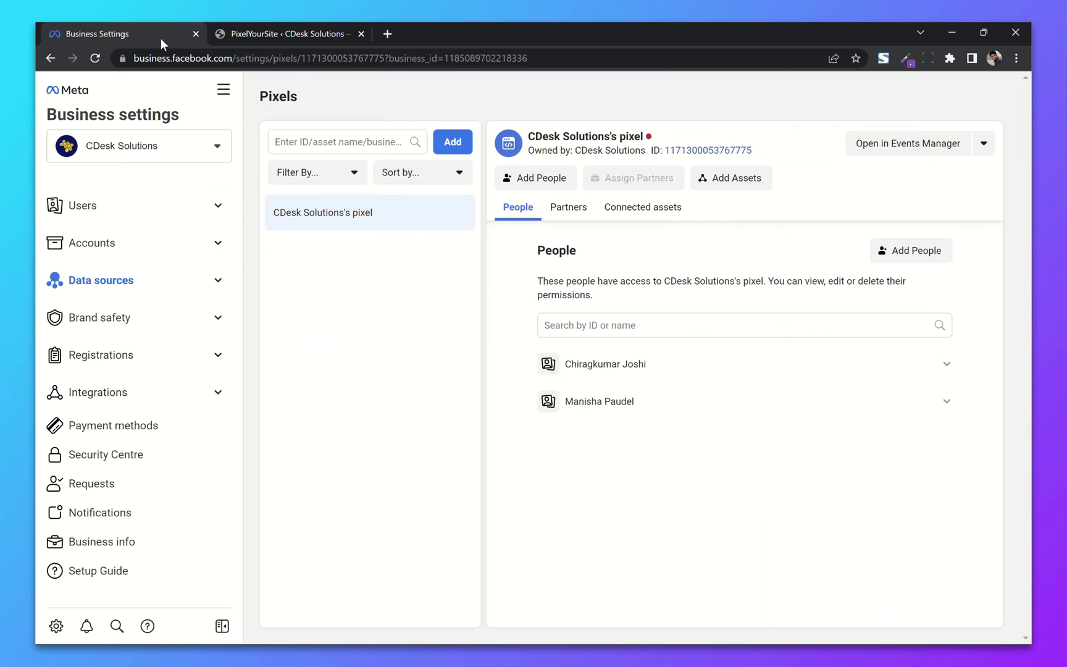
{"action": "left_click", "coordinate": [696, 150]}
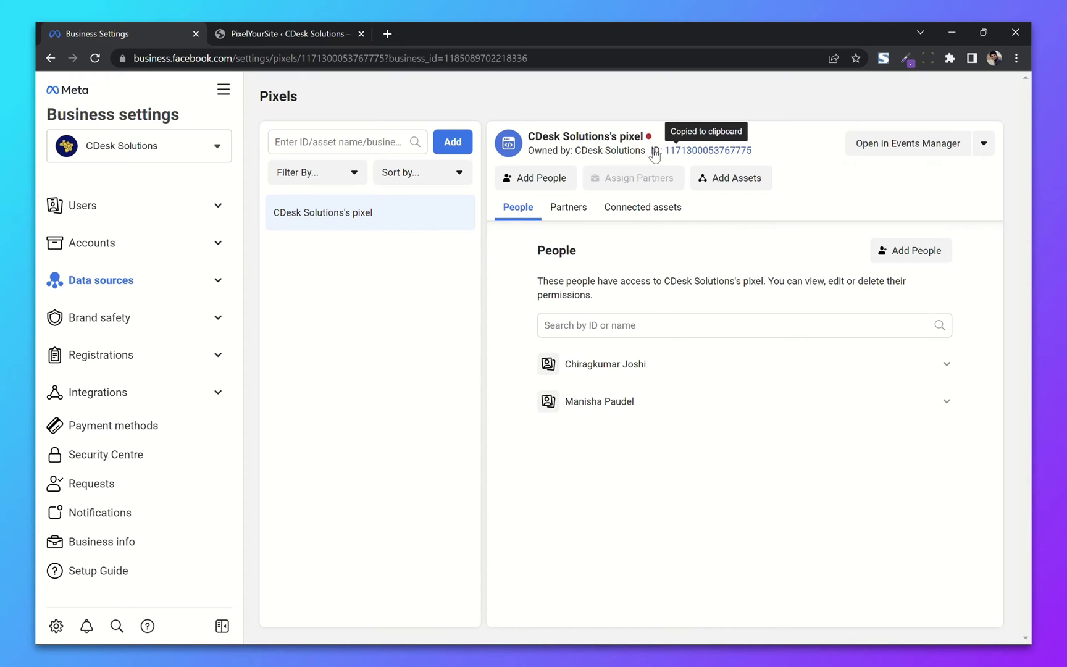
{"action": "left_click", "coordinate": [311, 32]}
{"action": "key", "text": "ctrl+v"}
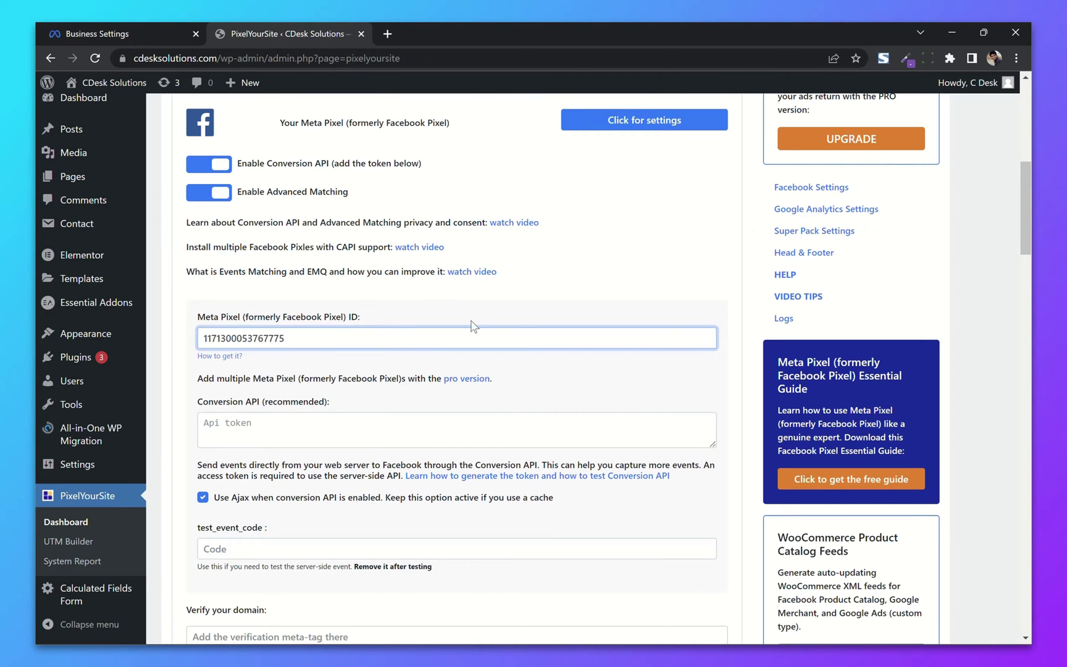
{"action": "left_click", "coordinate": [472, 325]}
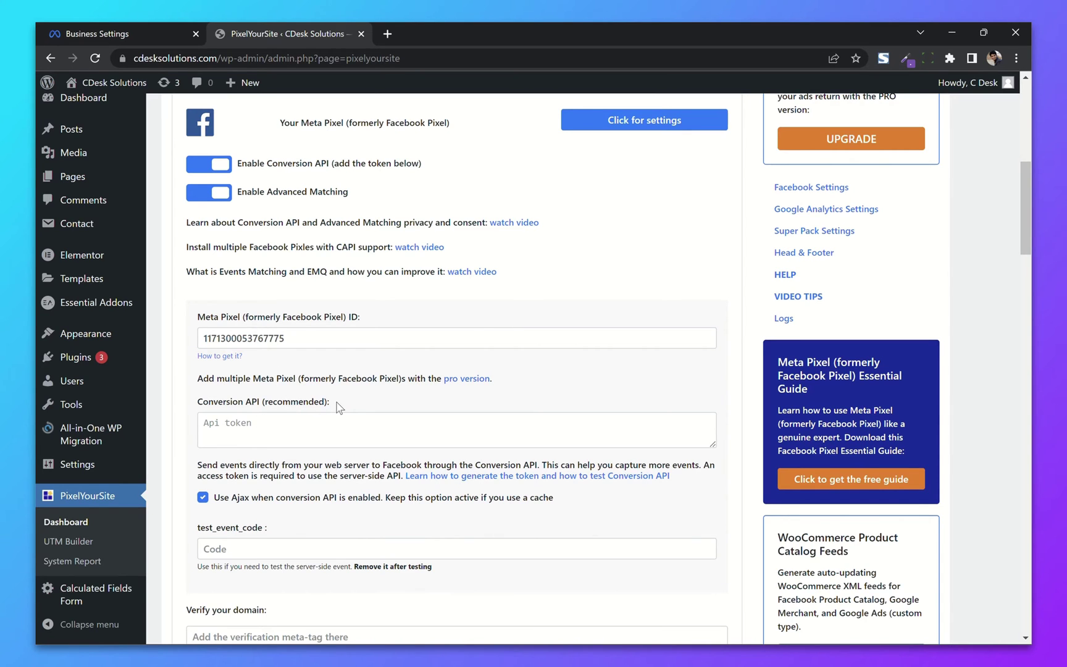
- Save the PixelYourSite settings
{"action": "scroll", "coordinate": [338, 407], "scroll_direction": "down", "scroll_amount": 4}
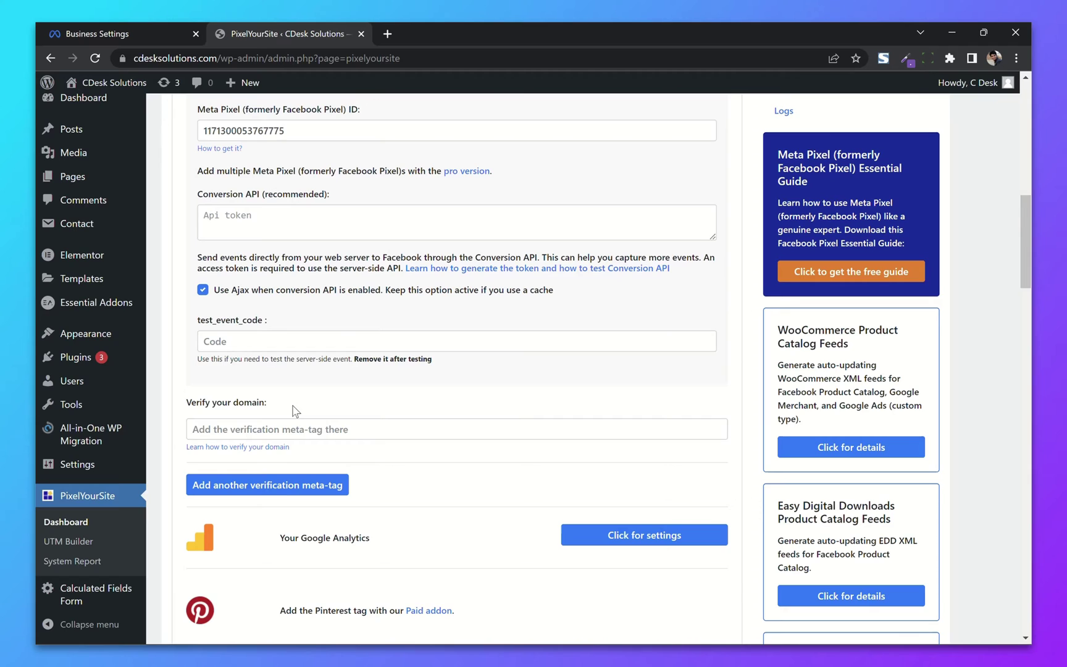
{"action": "scroll", "coordinate": [295, 410], "scroll_direction": "down", "scroll_amount": 6}
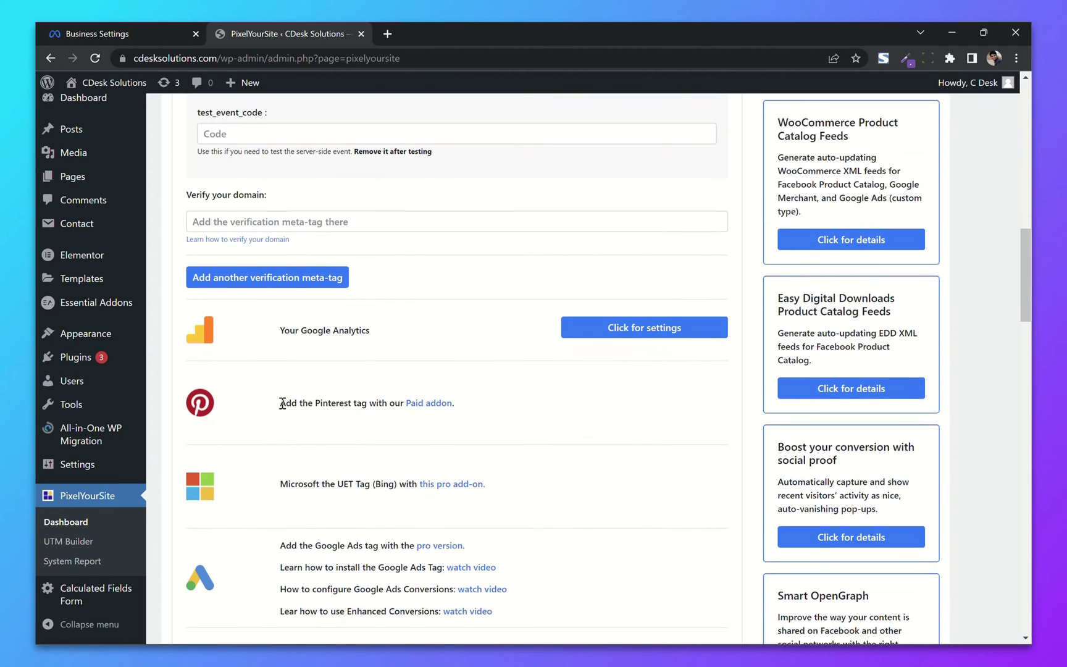
{"action": "scroll", "coordinate": [253, 412], "scroll_direction": "down", "scroll_amount": 20}
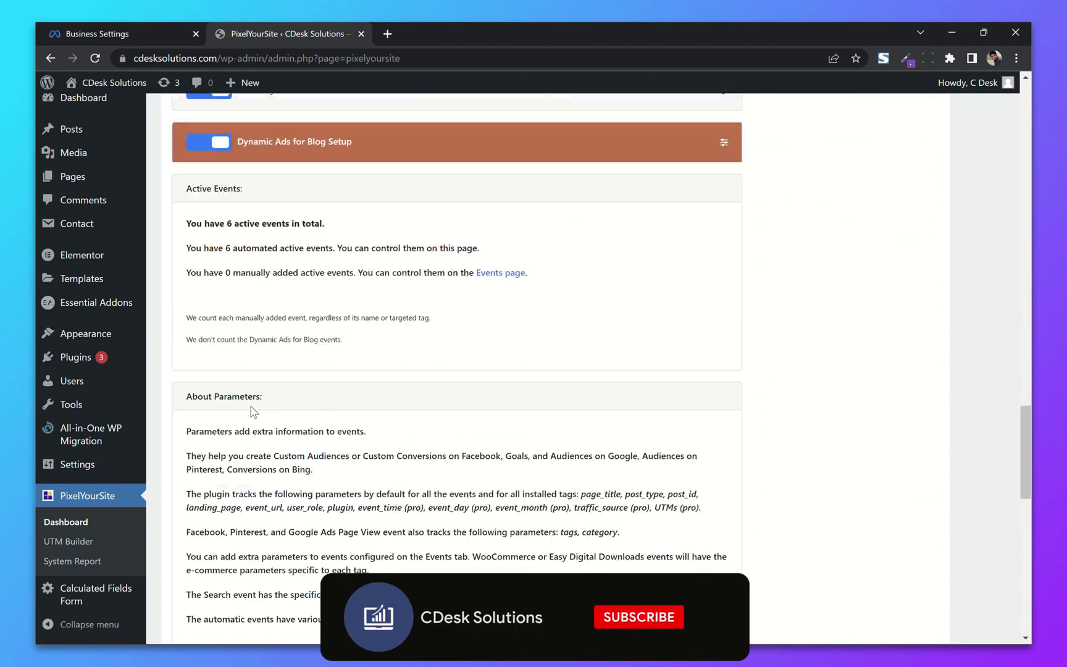
{"action": "scroll", "coordinate": [253, 411], "scroll_direction": "down", "scroll_amount": 7}
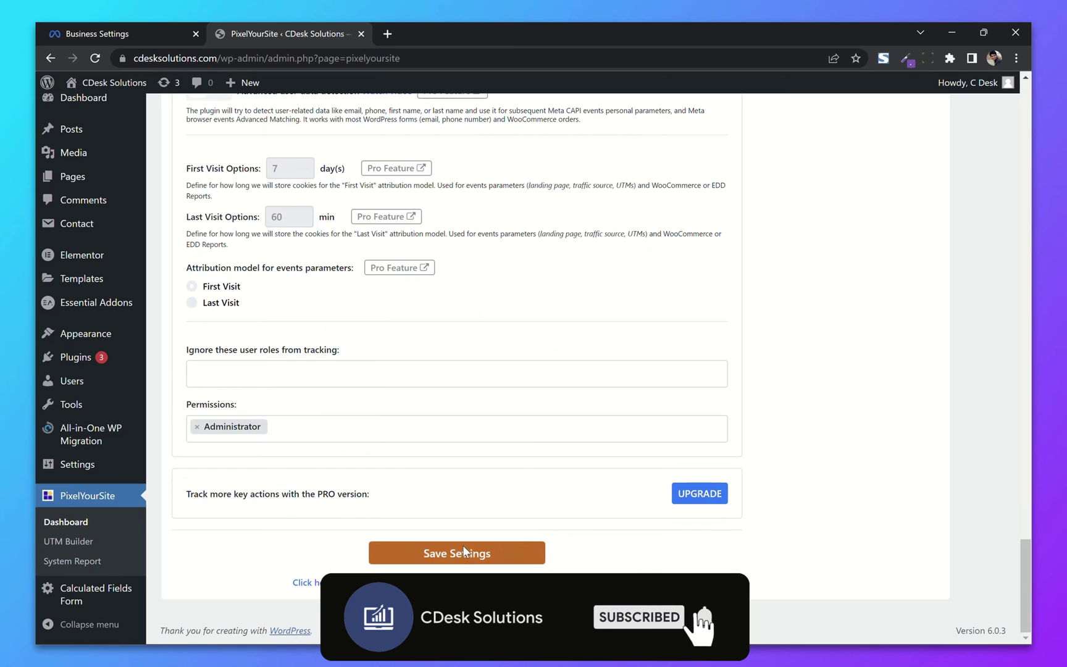
{"action": "left_click", "coordinate": [499, 550]}
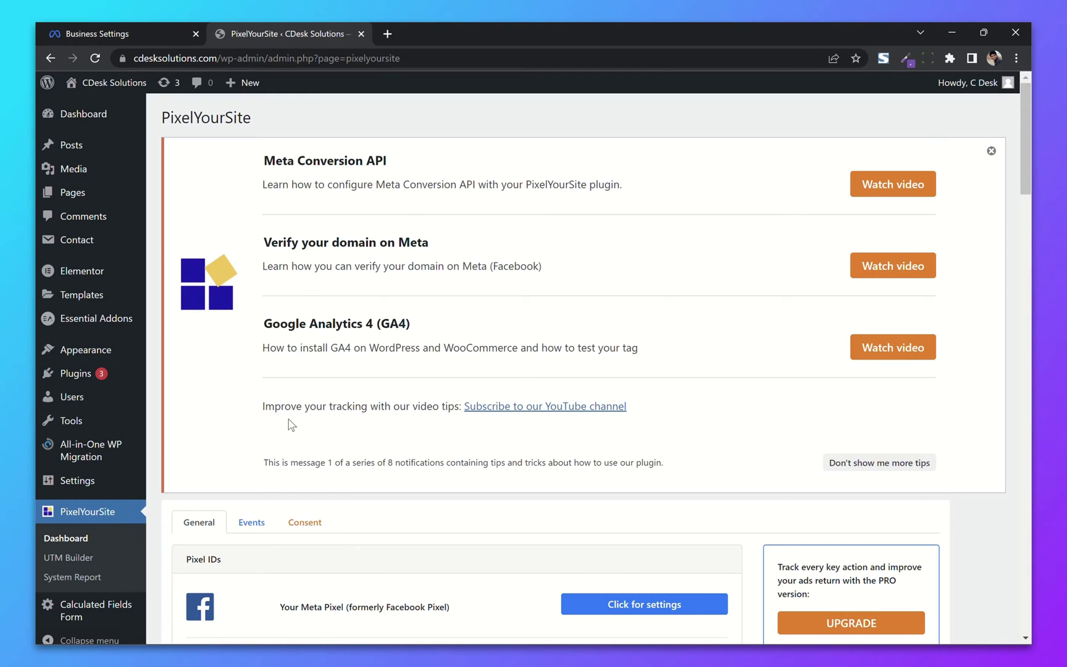
- Visit the live CDesk Solutions site and check with Pixel Helper that PageView fires
{"action": "mouse_move", "coordinate": [86, 83]}
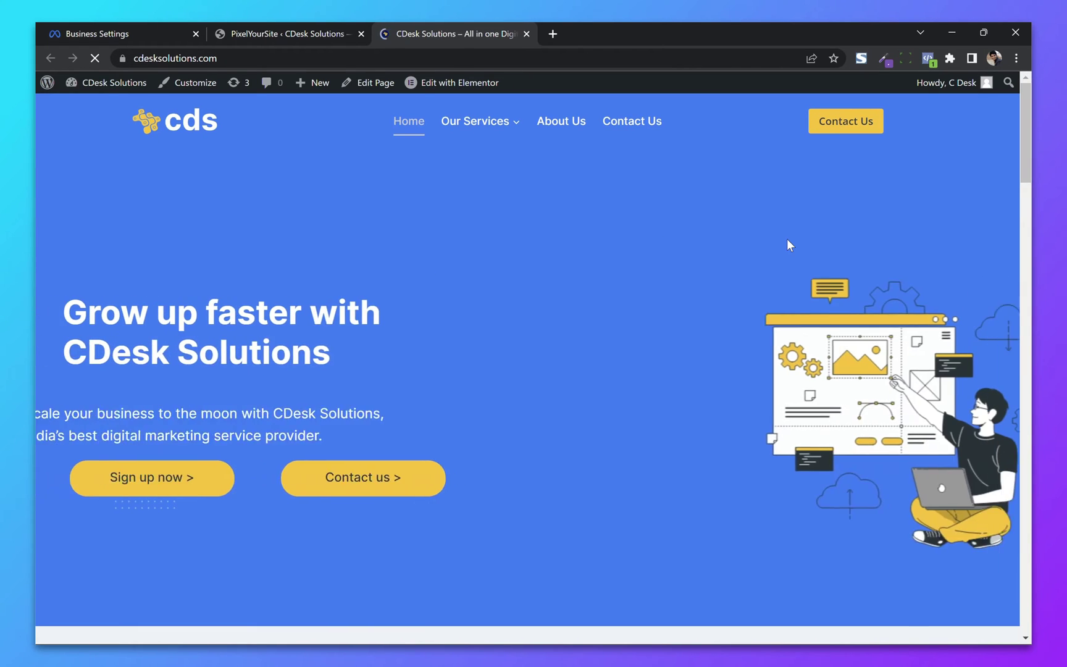
{"action": "left_click", "coordinate": [928, 59]}
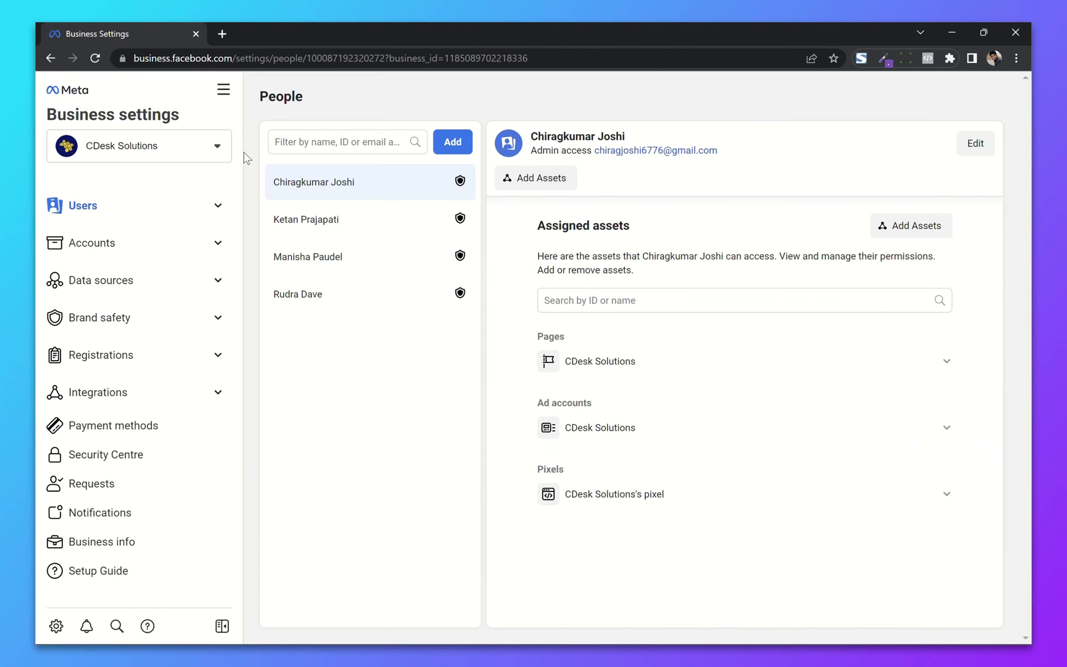
- Open Events Manager and show the CDesk Solutions pixel's Data sources overview
{"action": "left_click", "coordinate": [223, 90]}
{"action": "left_click", "coordinate": [381, 201]}
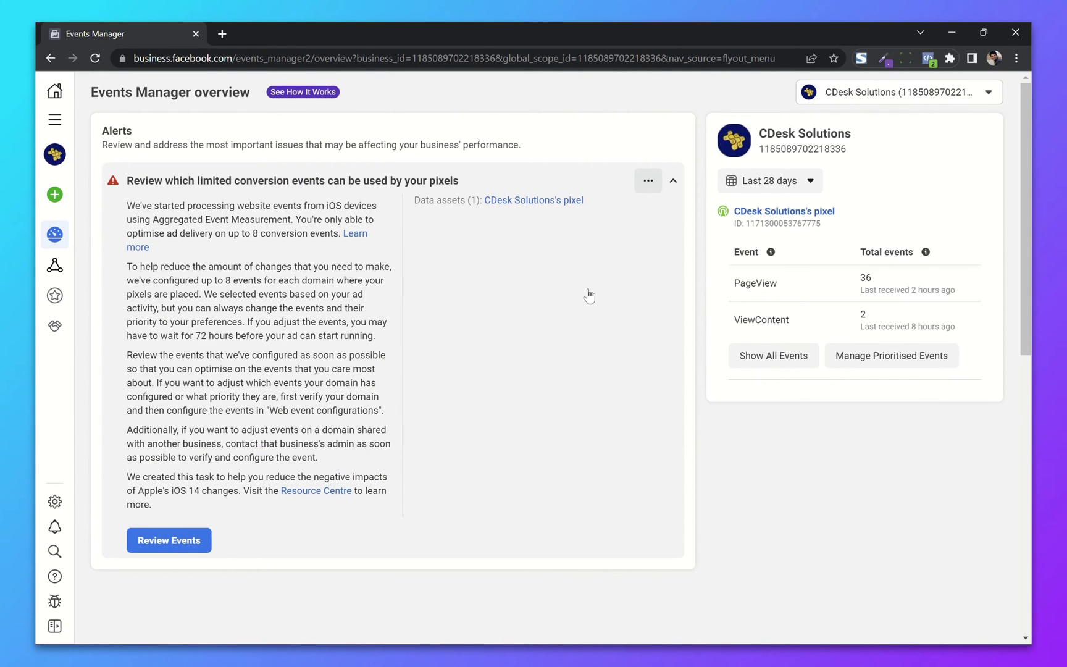
{"action": "left_click", "coordinate": [176, 542]}
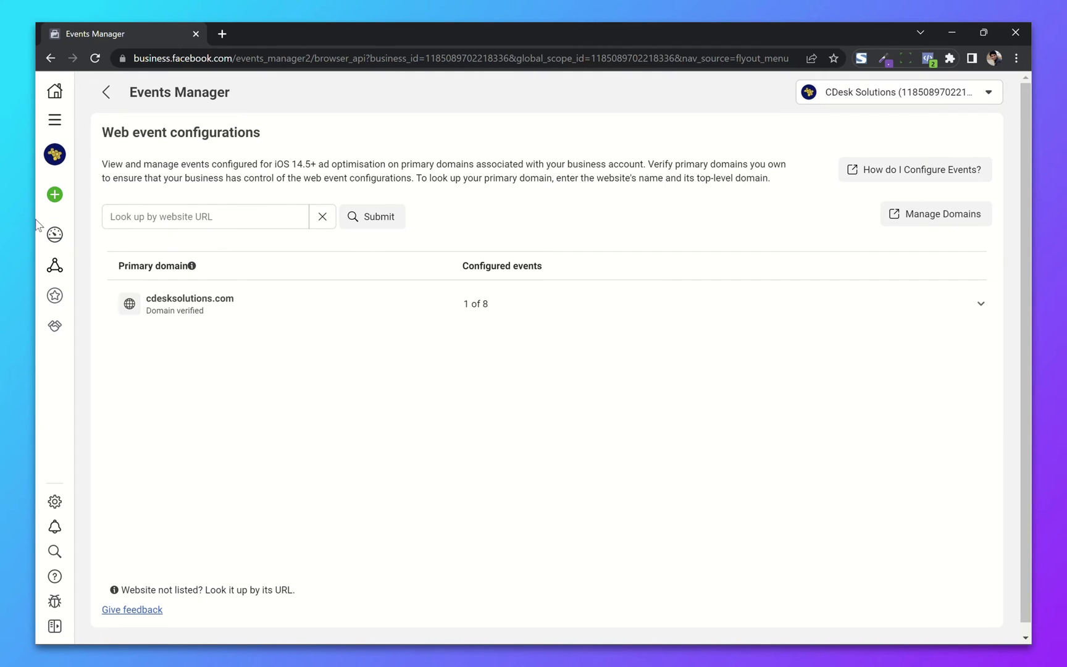
{"action": "mouse_move", "coordinate": [59, 246]}
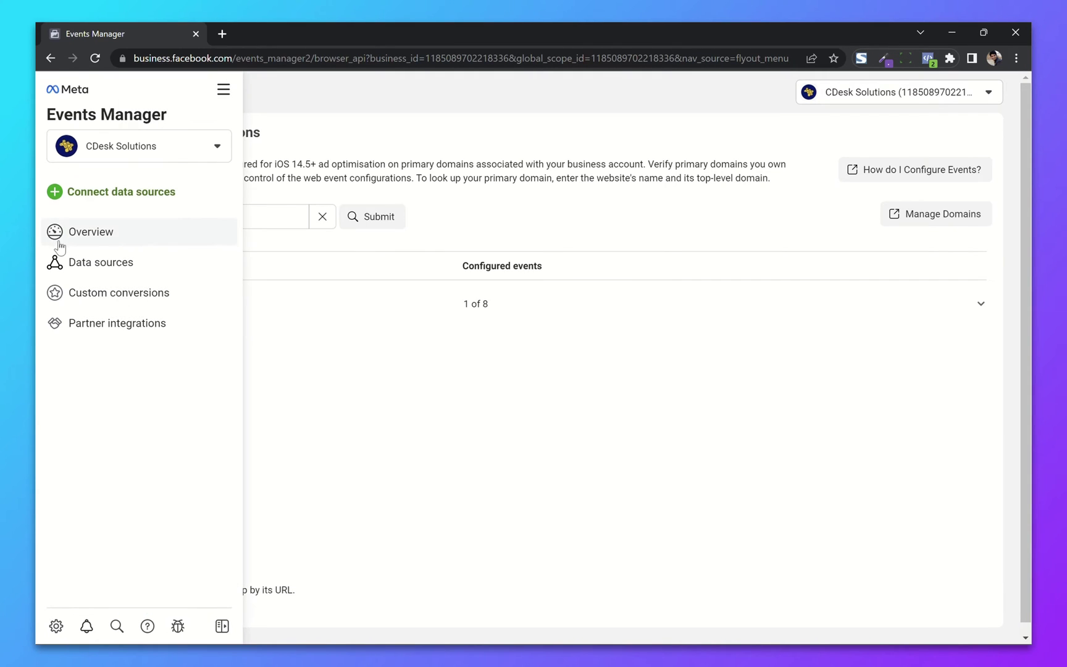
{"action": "left_click", "coordinate": [128, 278]}
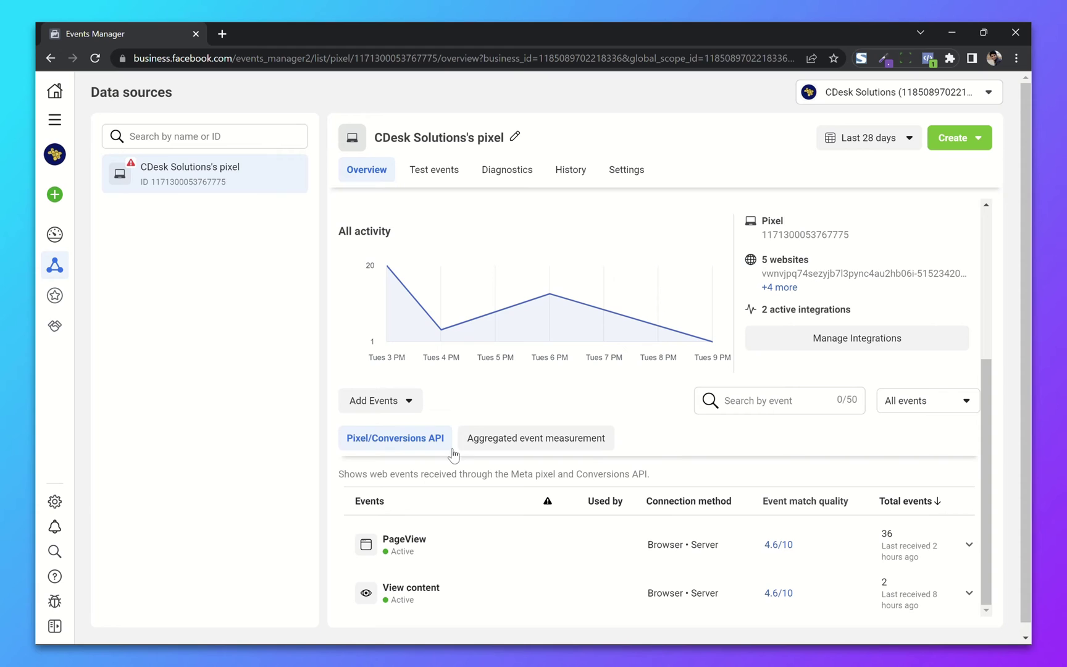
- Reach cdesksolutions.com's event management through Aggregated event measurement and Configure Web Events
{"action": "left_click", "coordinate": [529, 448]}
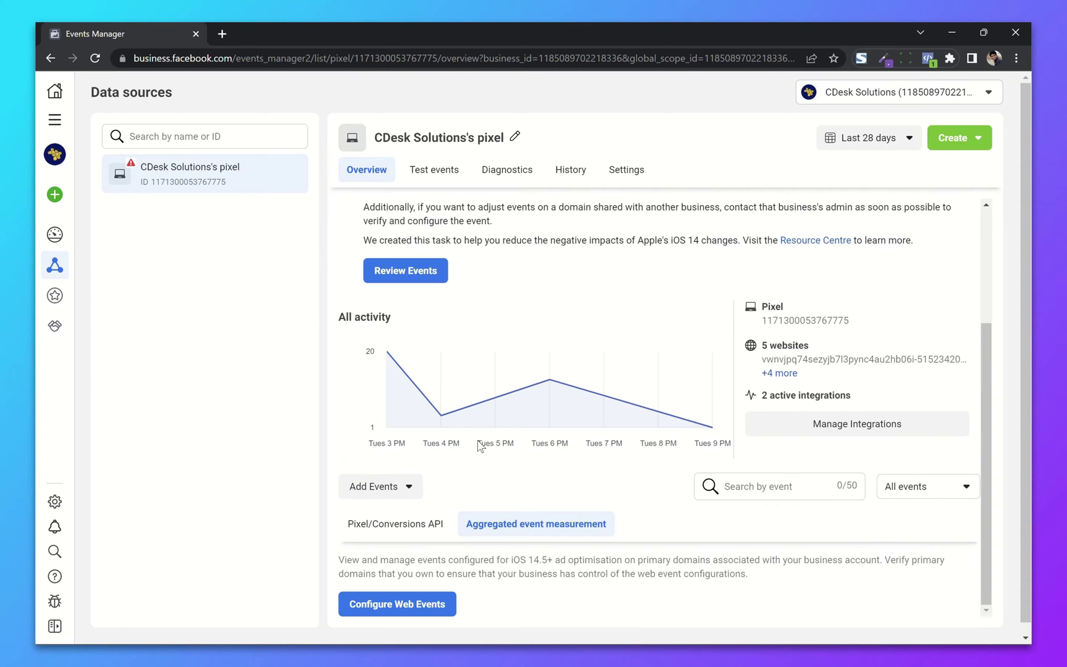
{"action": "left_click", "coordinate": [395, 604]}
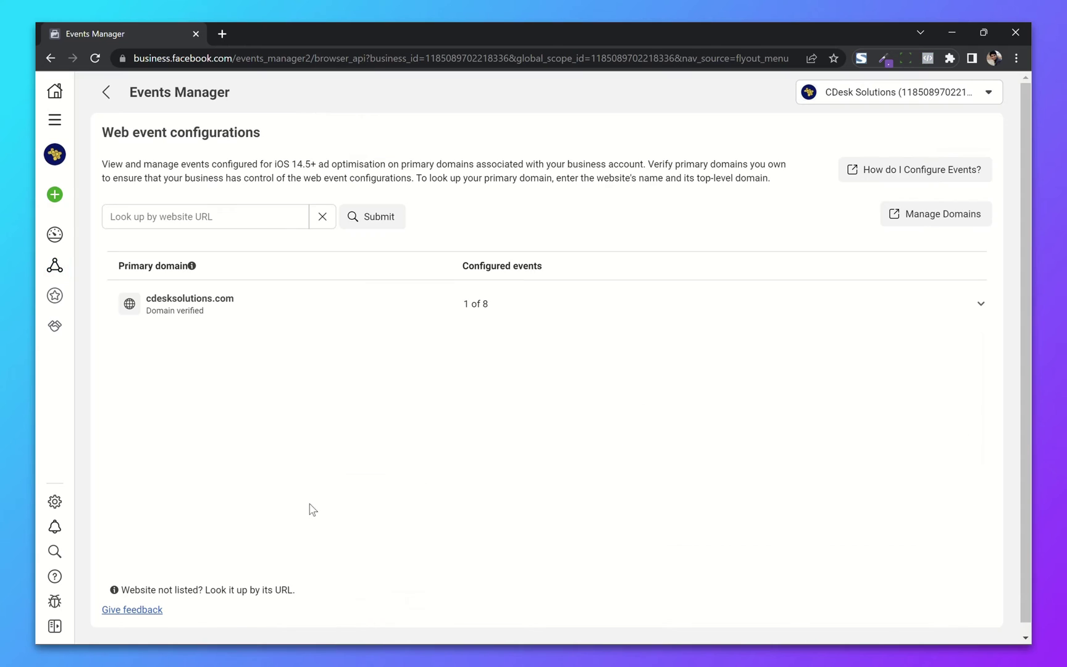
{"action": "left_click", "coordinate": [540, 301]}
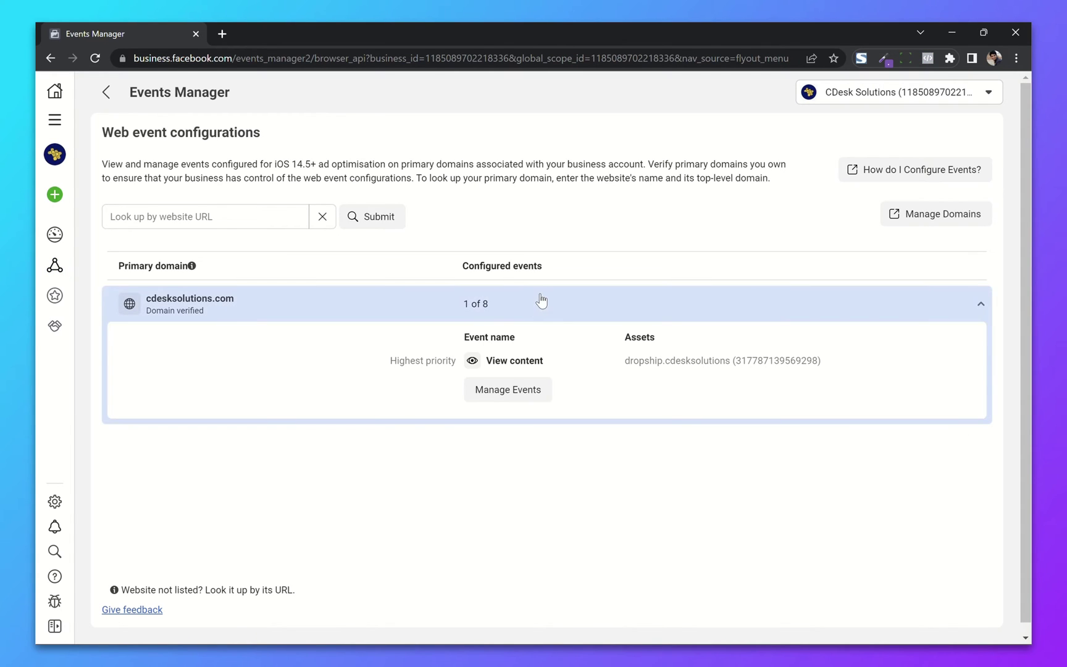
{"action": "left_click", "coordinate": [510, 391]}
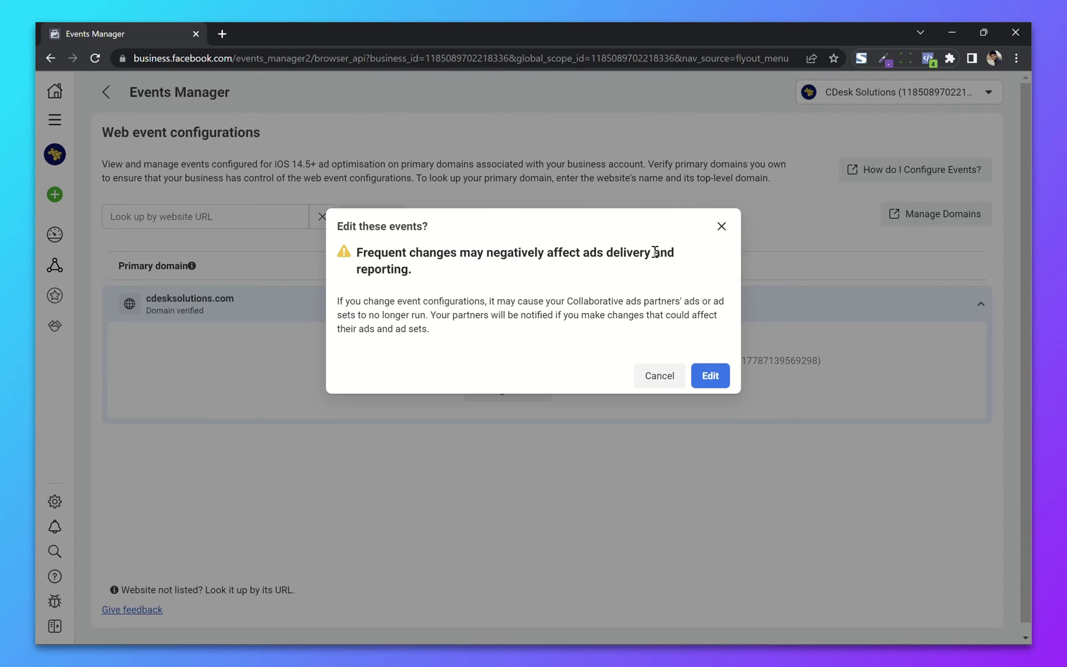
- Confirm editing and set the top row to CDesk Solutions's pixel with View content
{"action": "left_click", "coordinate": [709, 374]}
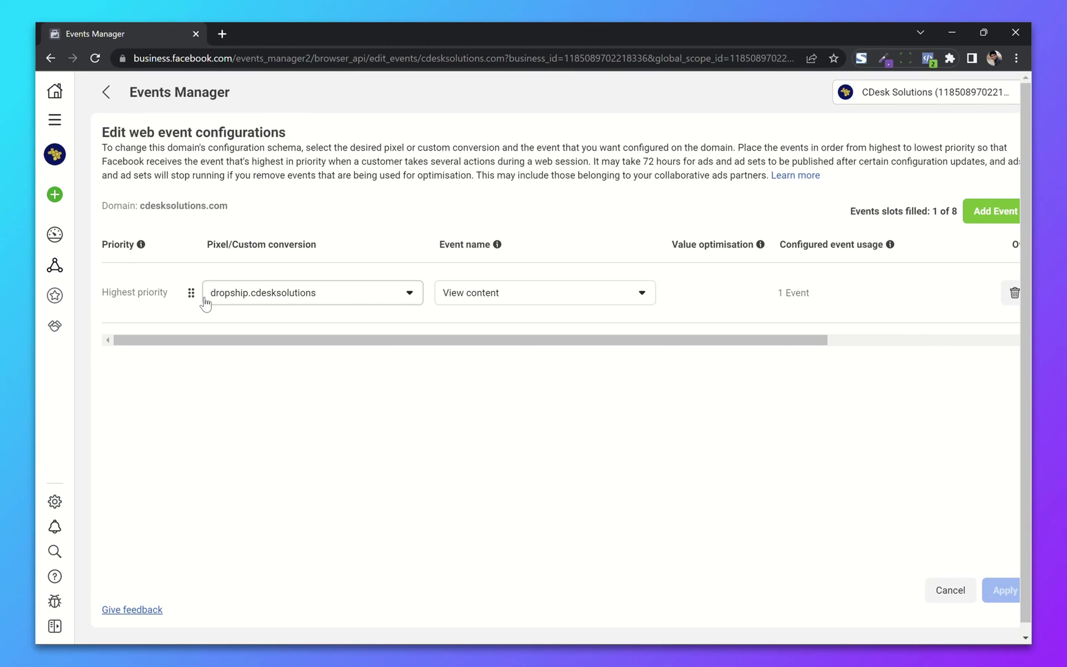
{"action": "left_click", "coordinate": [365, 304]}
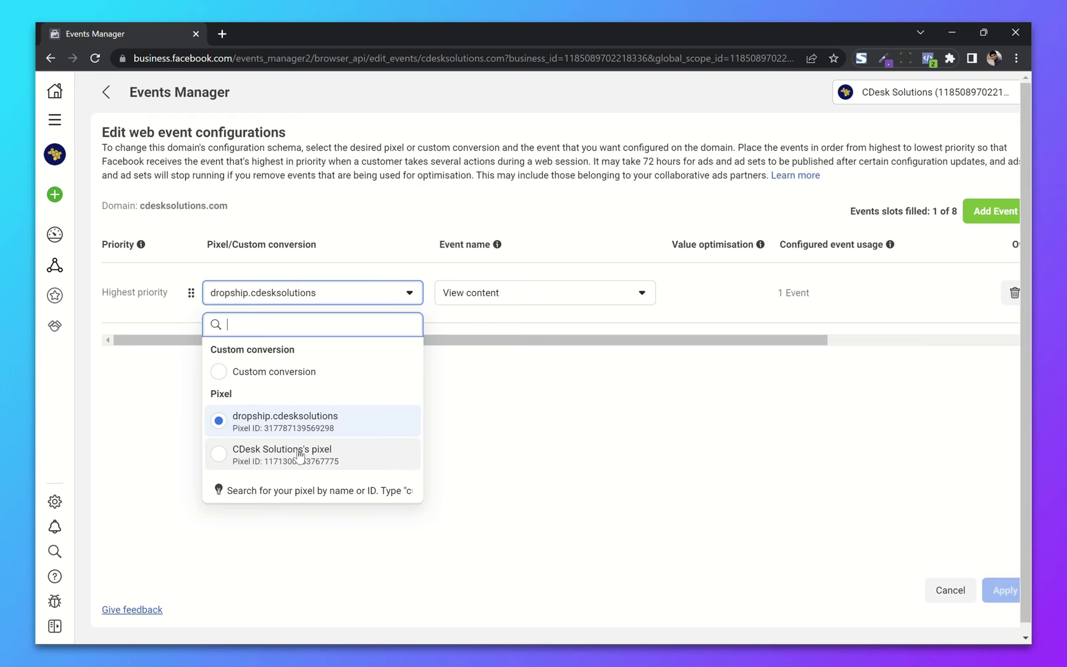
{"action": "left_click", "coordinate": [300, 455]}
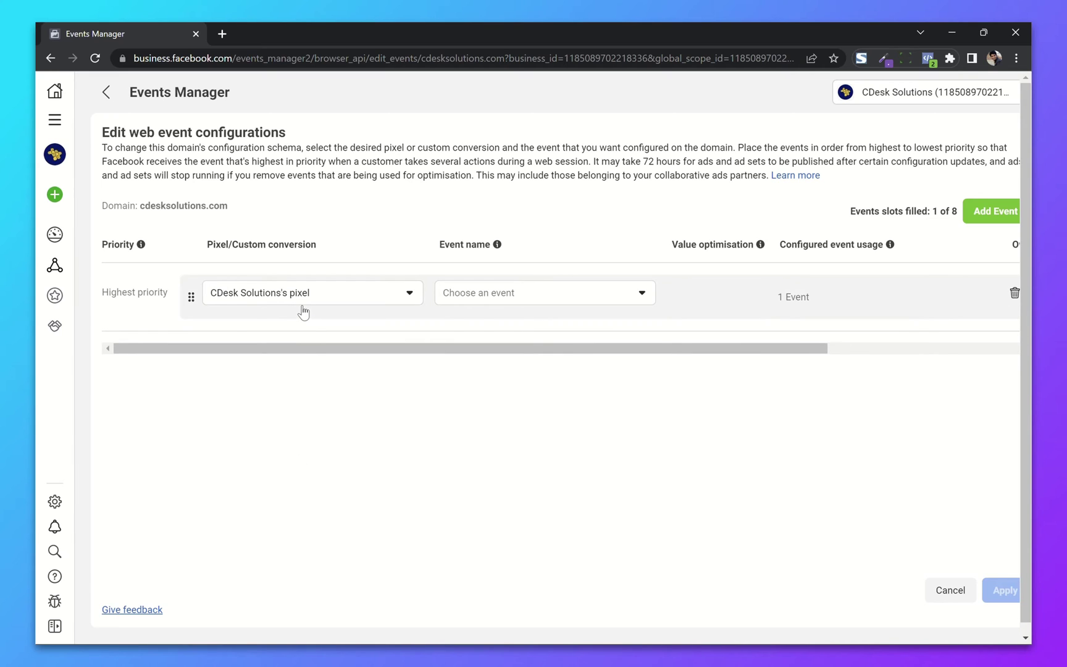
{"action": "left_click", "coordinate": [526, 301]}
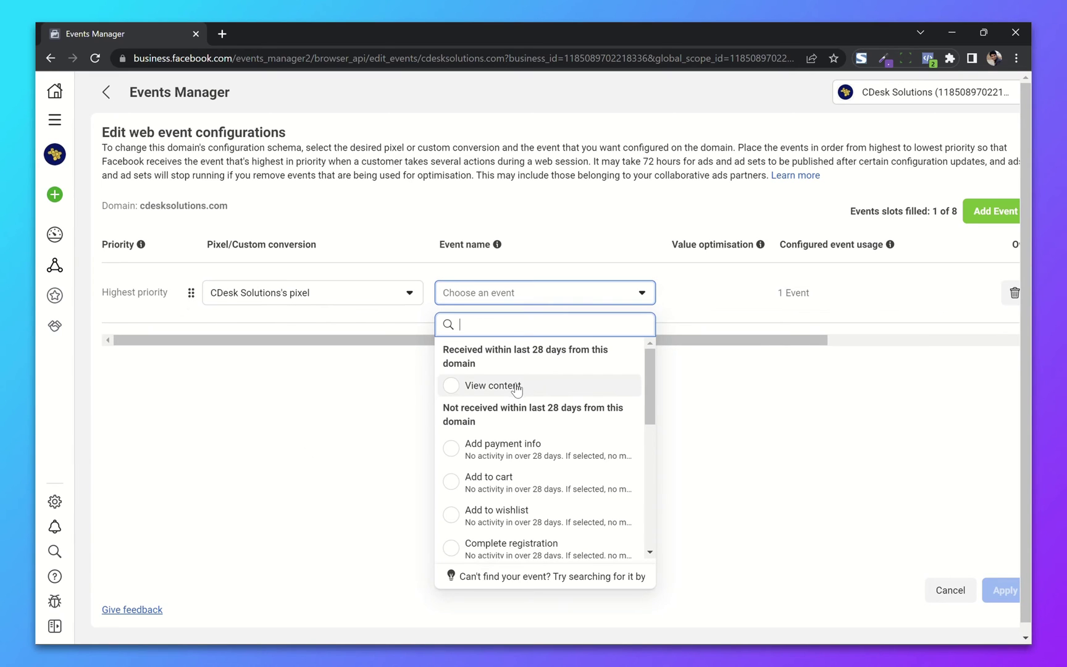
{"action": "scroll", "coordinate": [521, 463], "scroll_direction": "down", "scroll_amount": 6}
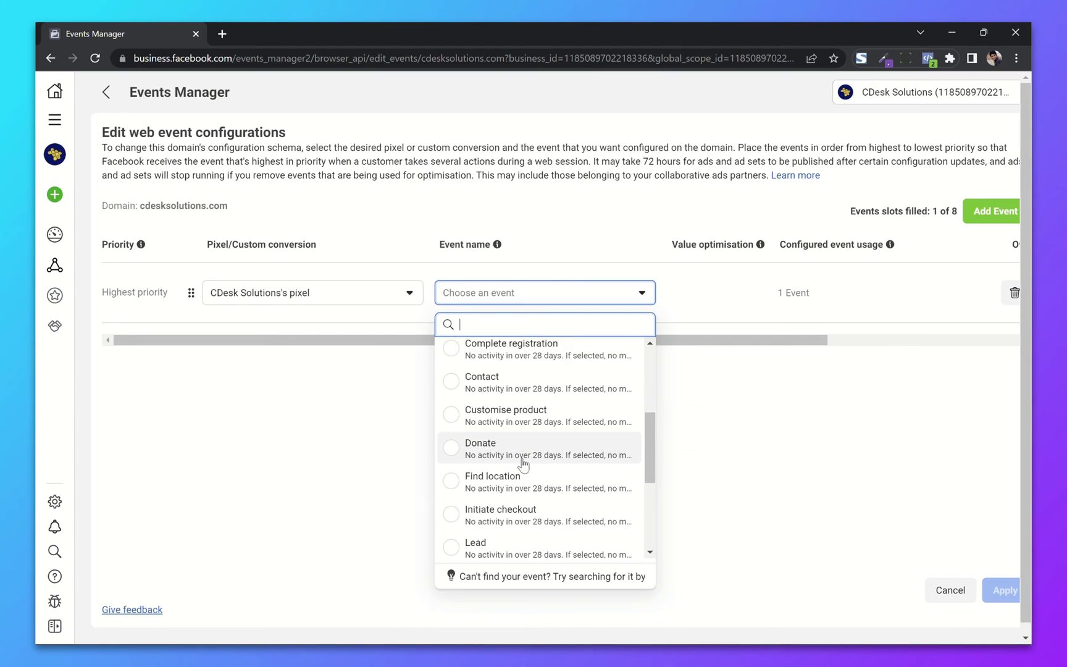
{"action": "scroll", "coordinate": [523, 464], "scroll_direction": "down", "scroll_amount": 2}
{"action": "scroll", "coordinate": [522, 465], "scroll_direction": "up", "scroll_amount": 7}
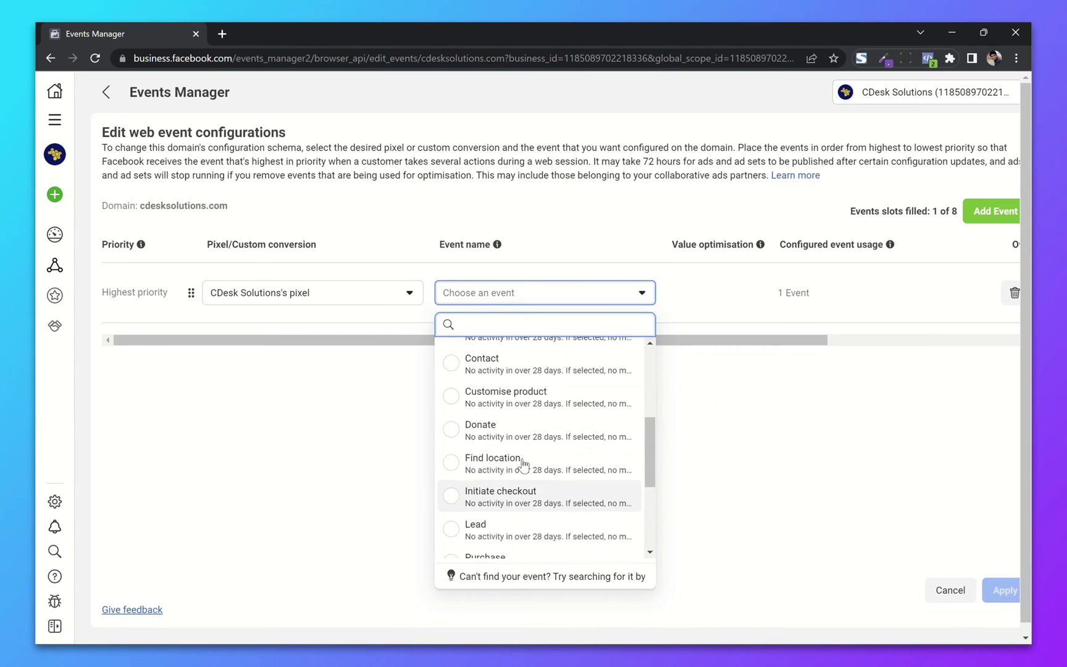
{"action": "scroll", "coordinate": [523, 464], "scroll_direction": "up", "scroll_amount": 1}
{"action": "left_click", "coordinate": [503, 390]}
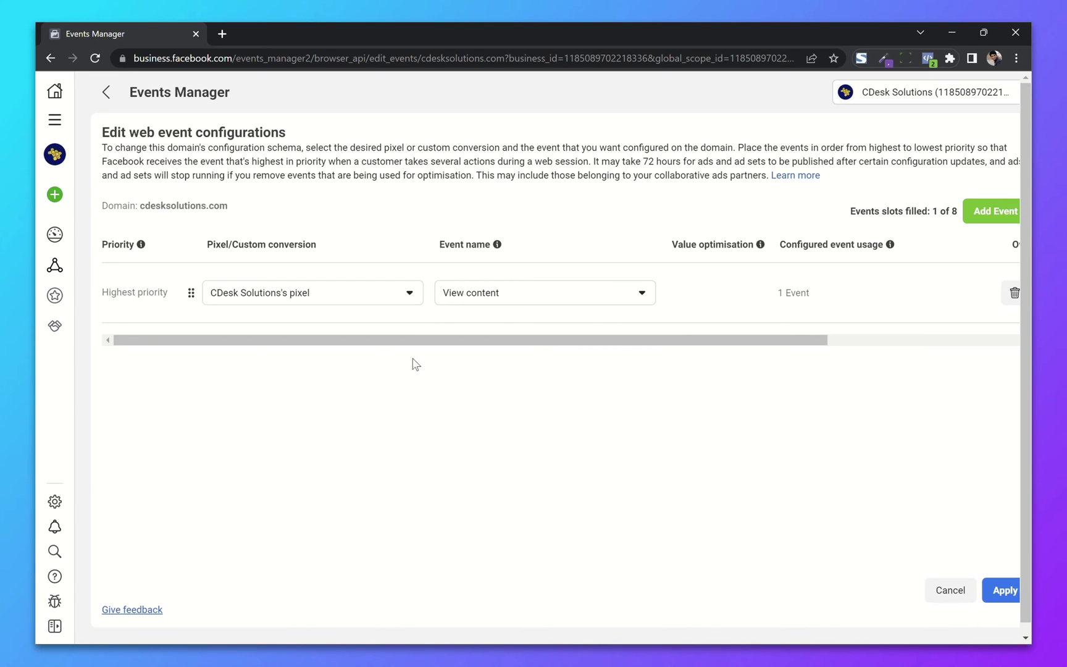
- Change the top row's event to Purchase as the highest priority
{"action": "left_click", "coordinate": [462, 303]}
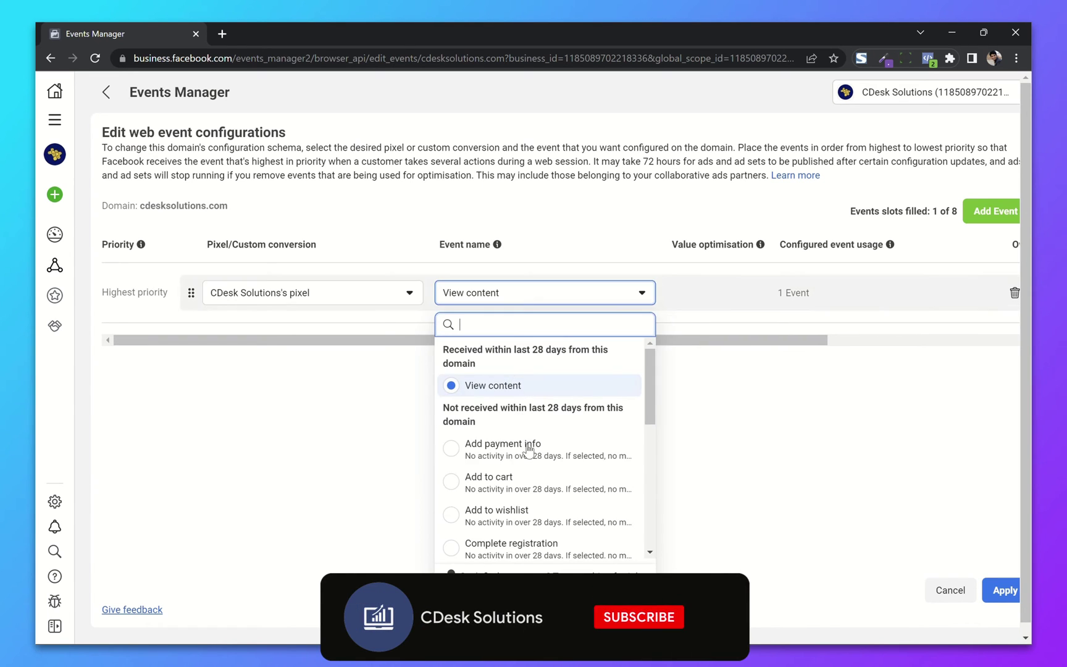
{"action": "scroll", "coordinate": [531, 472], "scroll_direction": "down", "scroll_amount": 1}
{"action": "scroll", "coordinate": [532, 480], "scroll_direction": "down", "scroll_amount": 1}
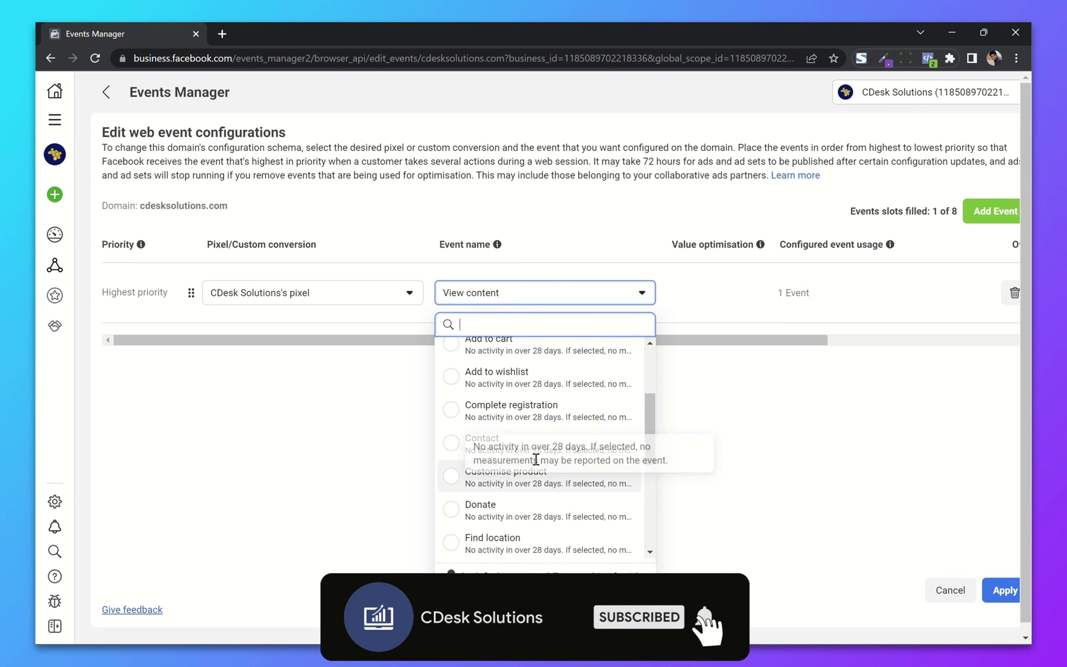
{"action": "scroll", "coordinate": [545, 529], "scroll_direction": "down", "scroll_amount": 1}
{"action": "scroll", "coordinate": [537, 494], "scroll_direction": "down", "scroll_amount": 3}
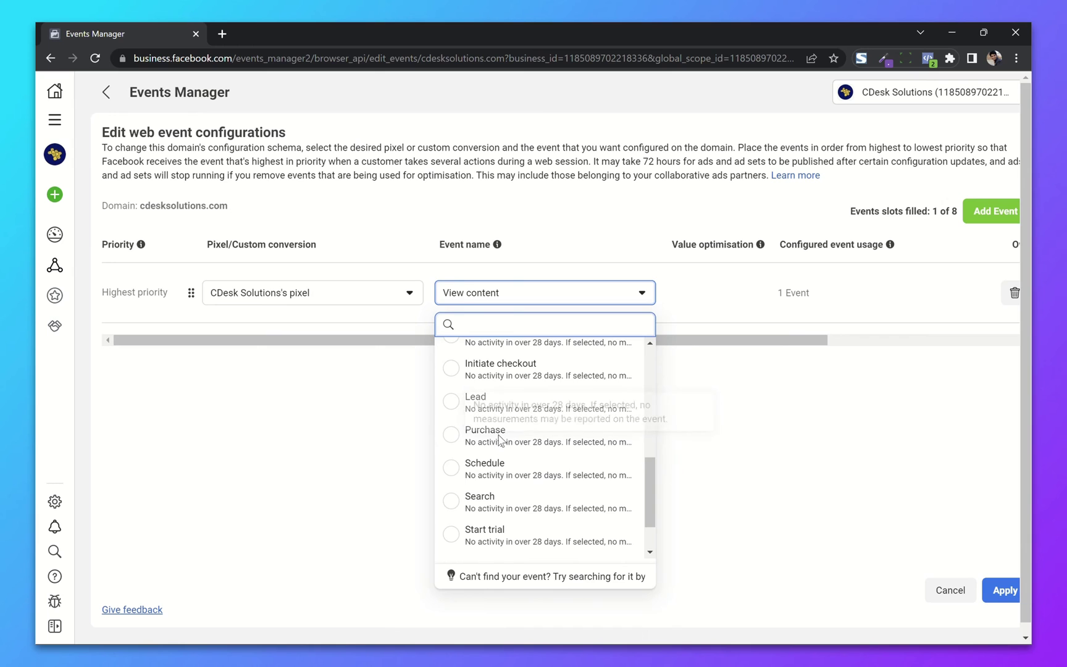
{"action": "left_click", "coordinate": [500, 440]}
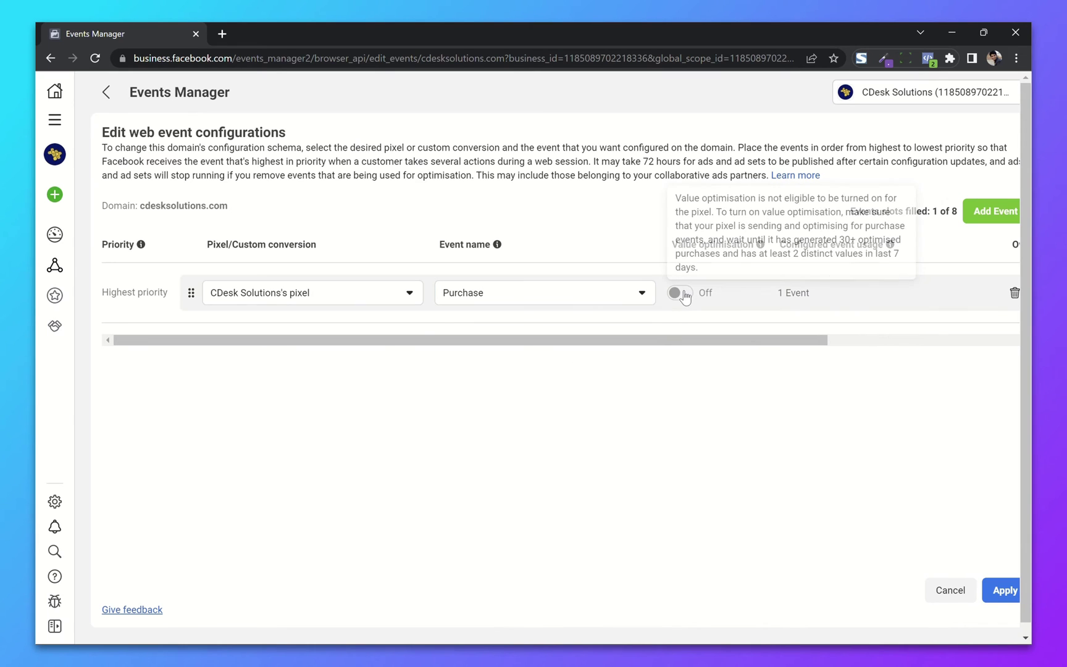
- Add a second row using CDesk Solutions's pixel with the View content event
{"action": "left_click", "coordinate": [994, 211]}
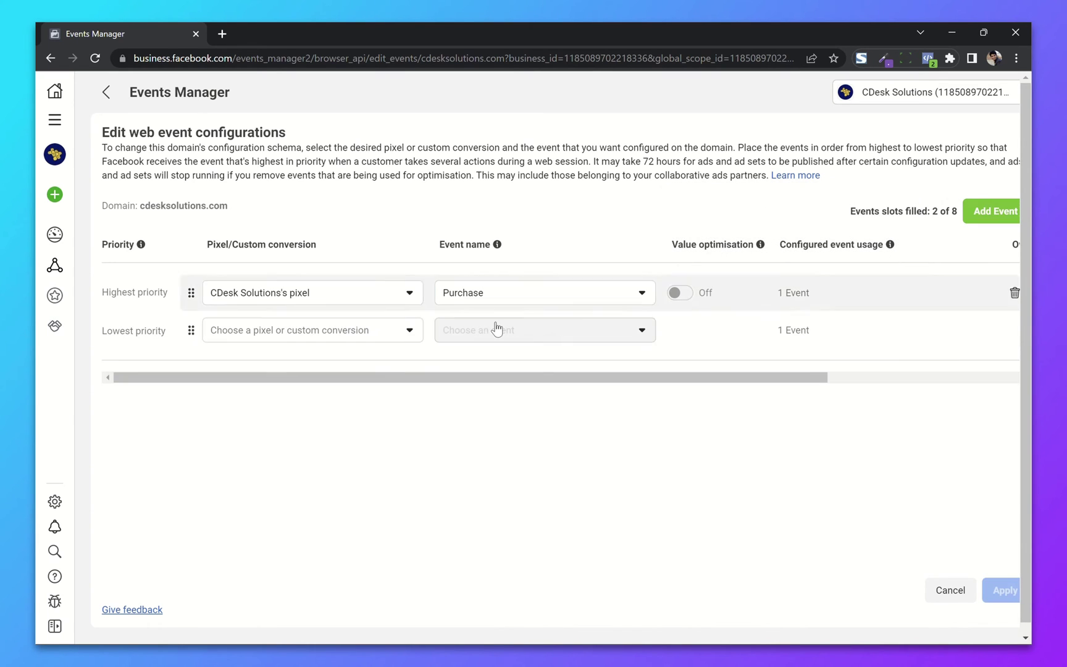
{"action": "left_click", "coordinate": [277, 339]}
{"action": "left_click", "coordinate": [282, 457]}
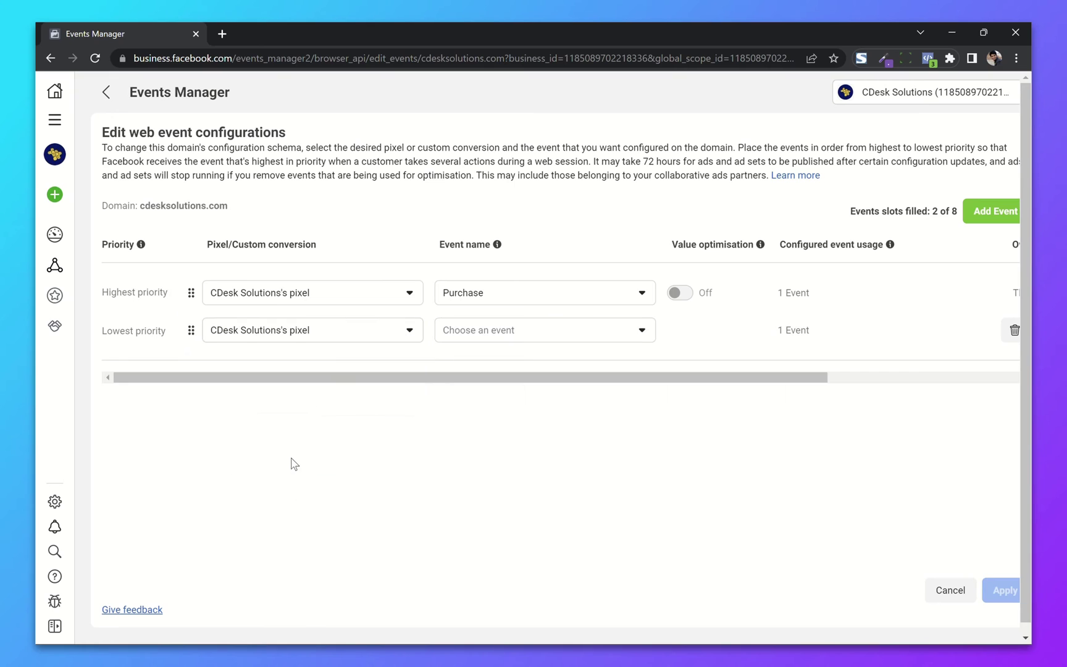
{"action": "left_click", "coordinate": [537, 331]}
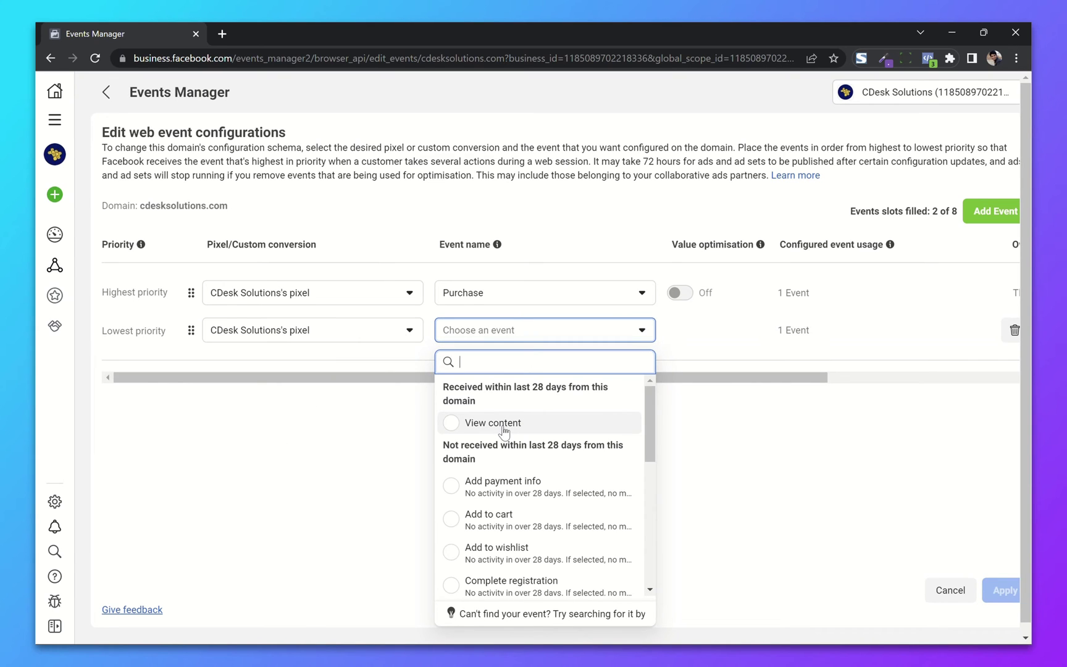
{"action": "left_click", "coordinate": [492, 516]}
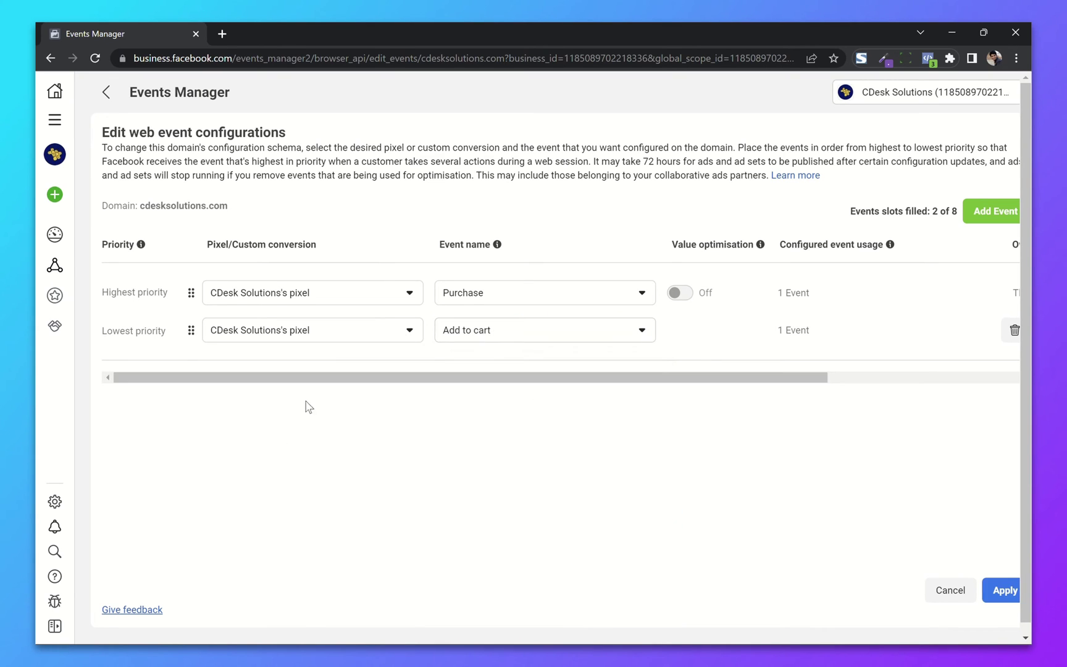
{"action": "left_click", "coordinate": [449, 333]}
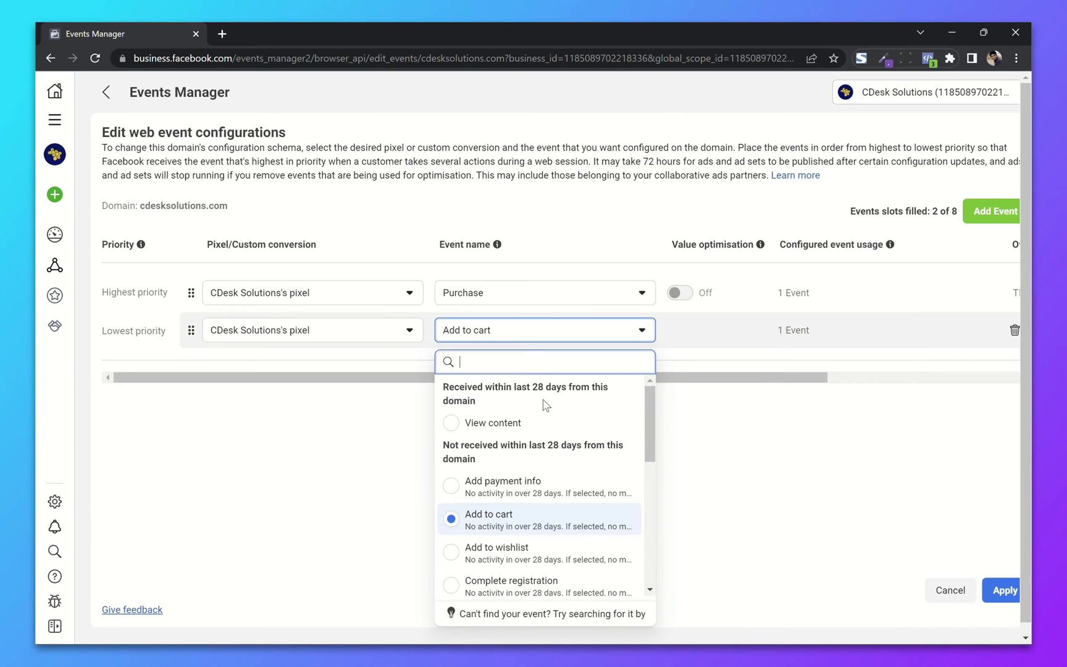
{"action": "left_click", "coordinate": [489, 422]}
- Add a third row with View content and switch the second row to Add to cart
{"action": "left_click", "coordinate": [986, 211]}
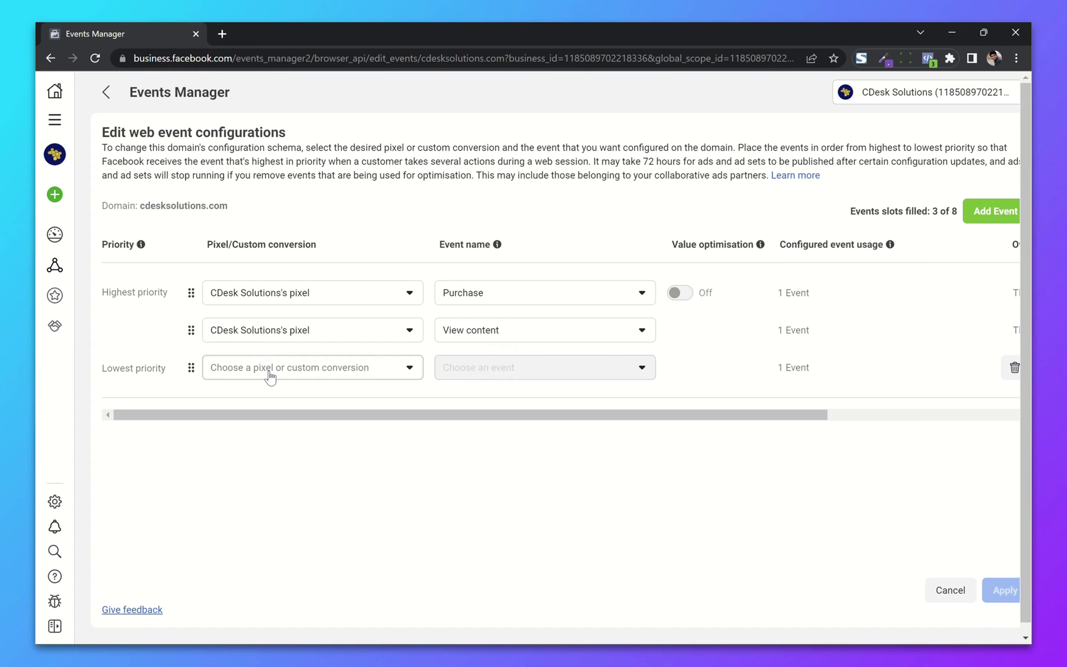
{"action": "left_click", "coordinate": [310, 368]}
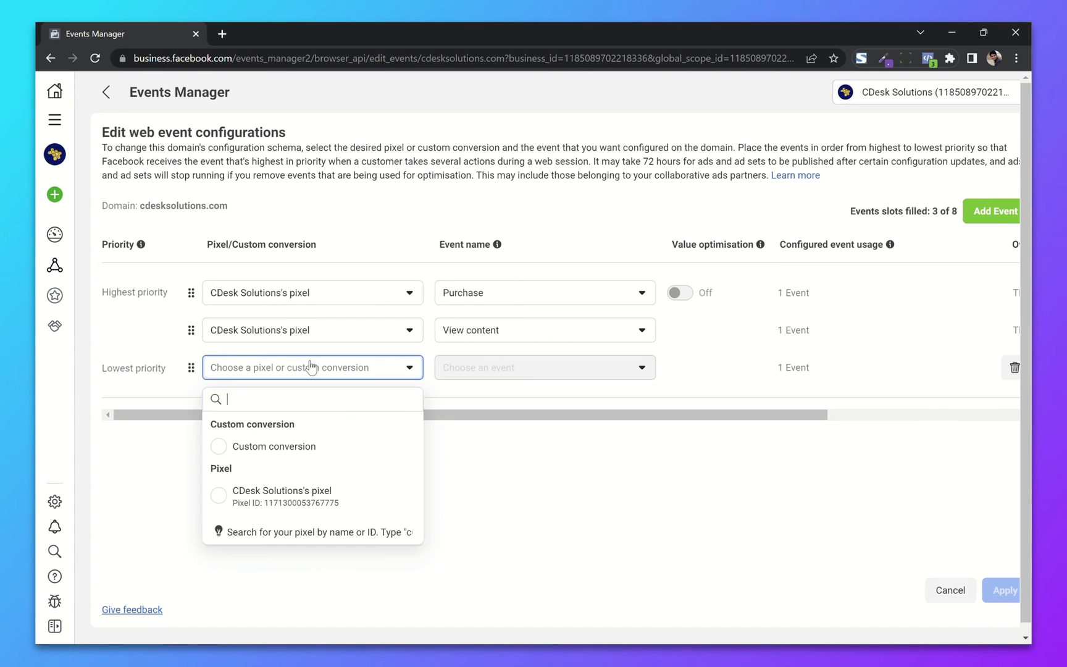
{"action": "left_click", "coordinate": [281, 493]}
{"action": "left_click", "coordinate": [489, 368]}
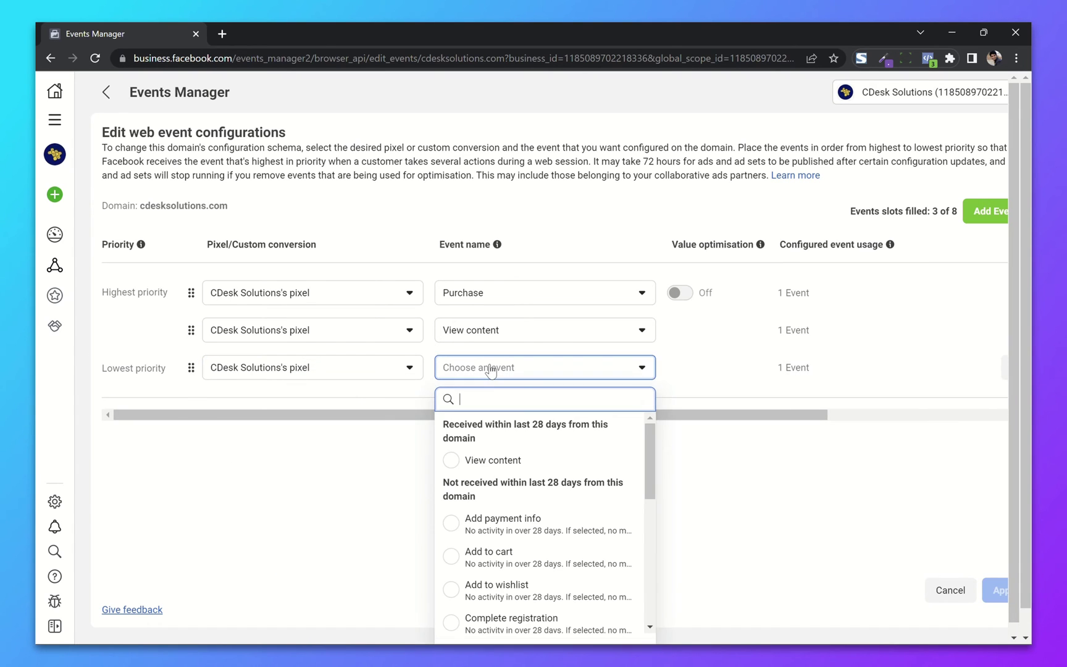
{"action": "left_click", "coordinate": [488, 460]}
{"action": "left_click", "coordinate": [491, 332]}
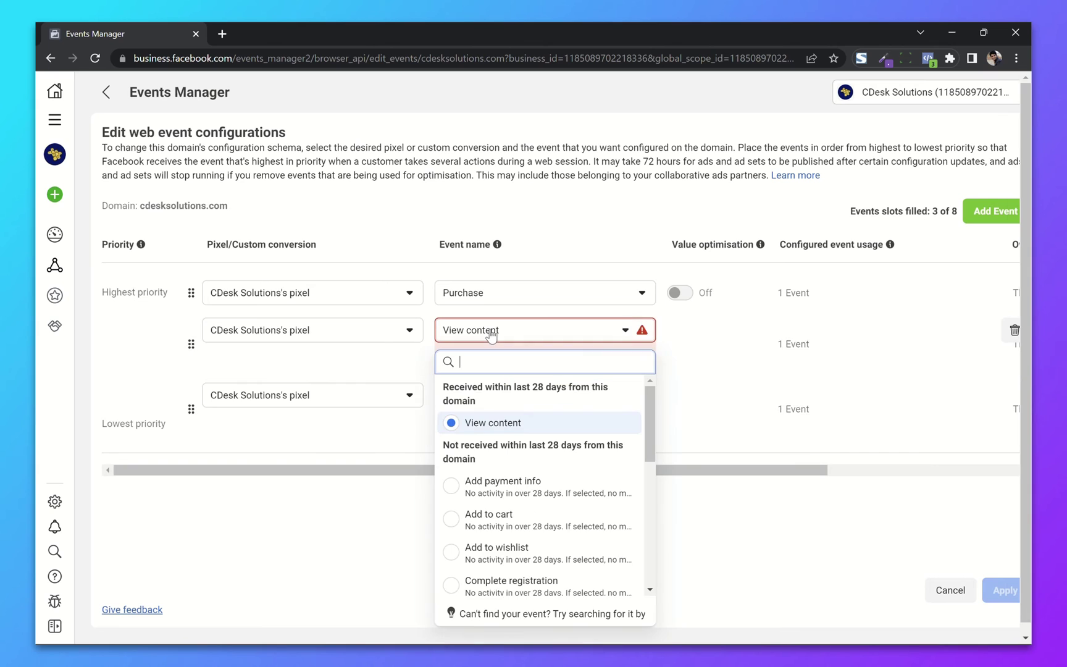
{"action": "scroll", "coordinate": [501, 475], "scroll_direction": "down", "scroll_amount": 2}
{"action": "left_click", "coordinate": [526, 453]}
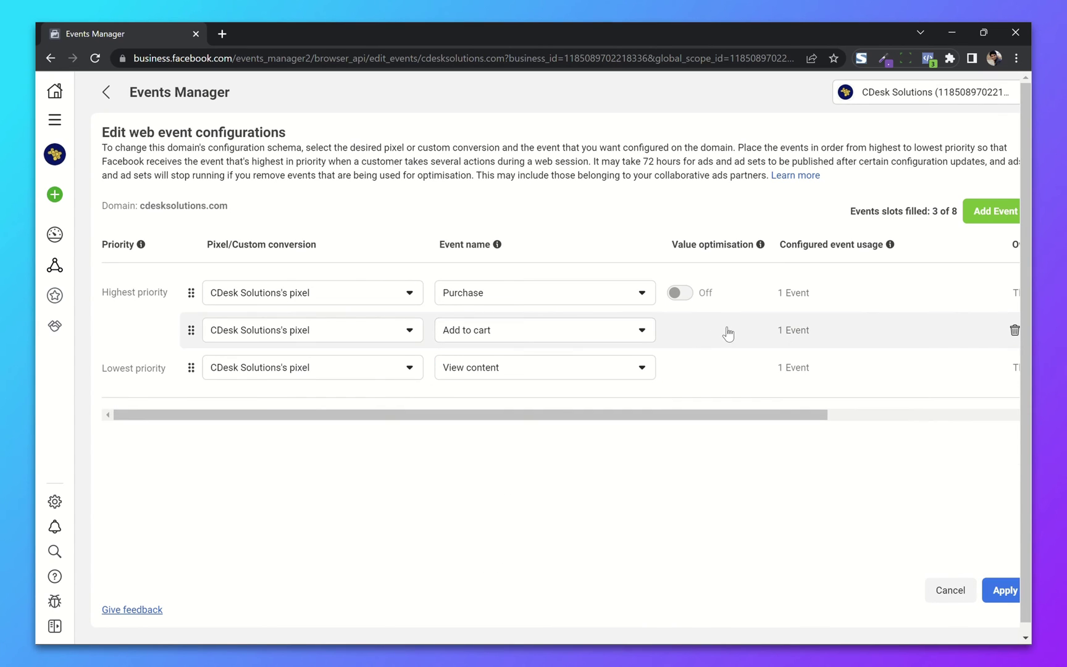
{"action": "left_click_drag", "start_coordinate": [590, 415], "coordinate": [355, 420]}
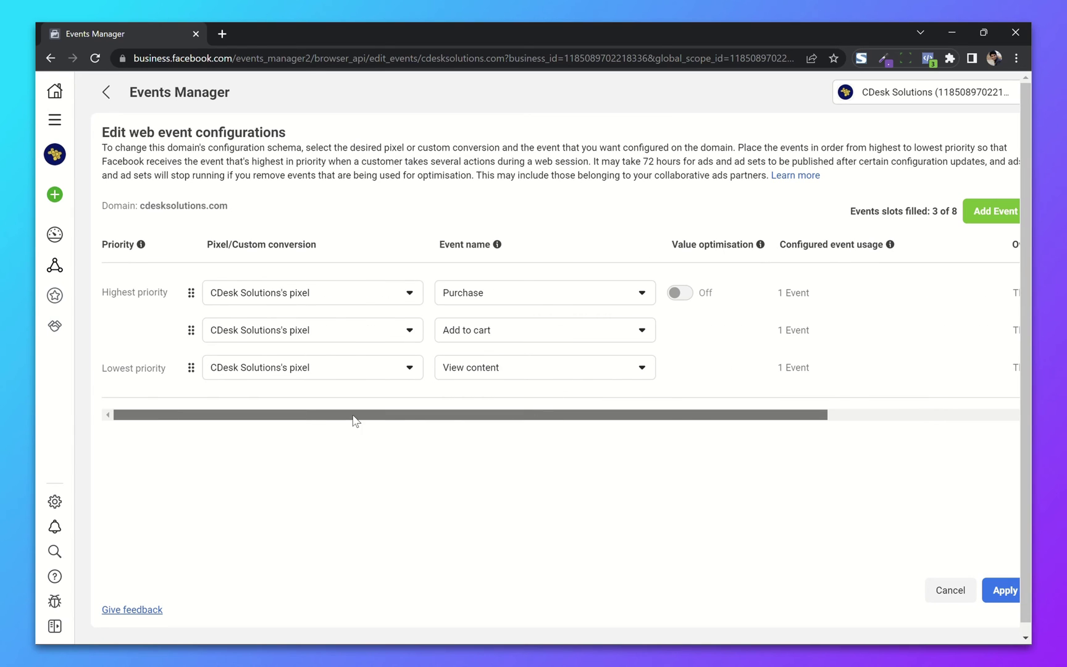
- Apply and confirm the Purchase, Add to cart, View content priority order
{"action": "left_click", "coordinate": [1001, 591]}
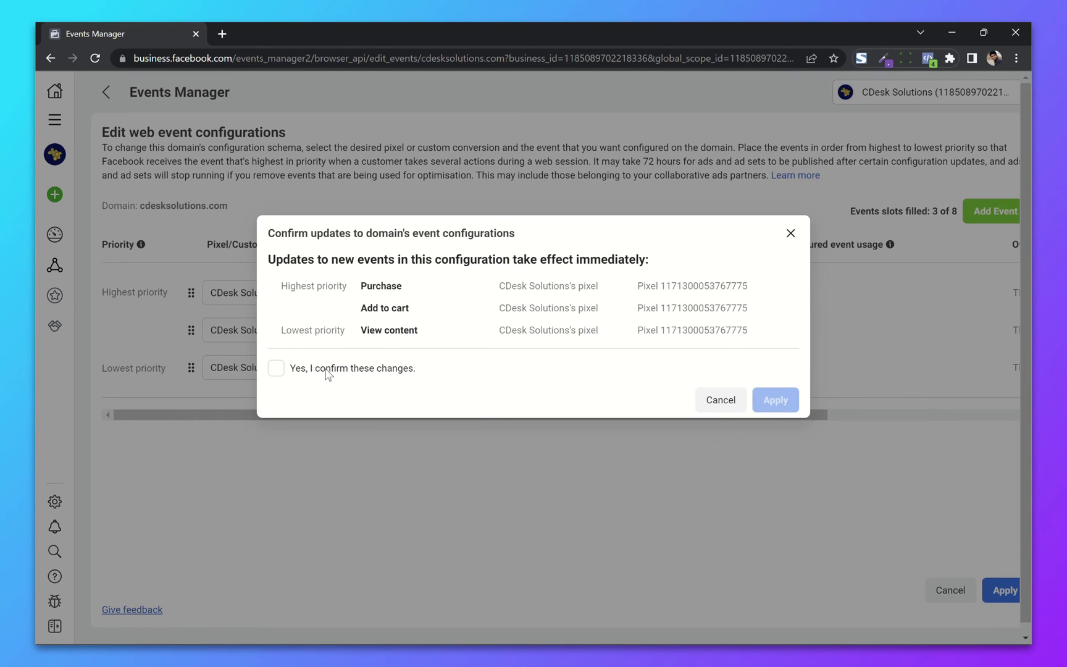
{"action": "left_click", "coordinate": [326, 371]}
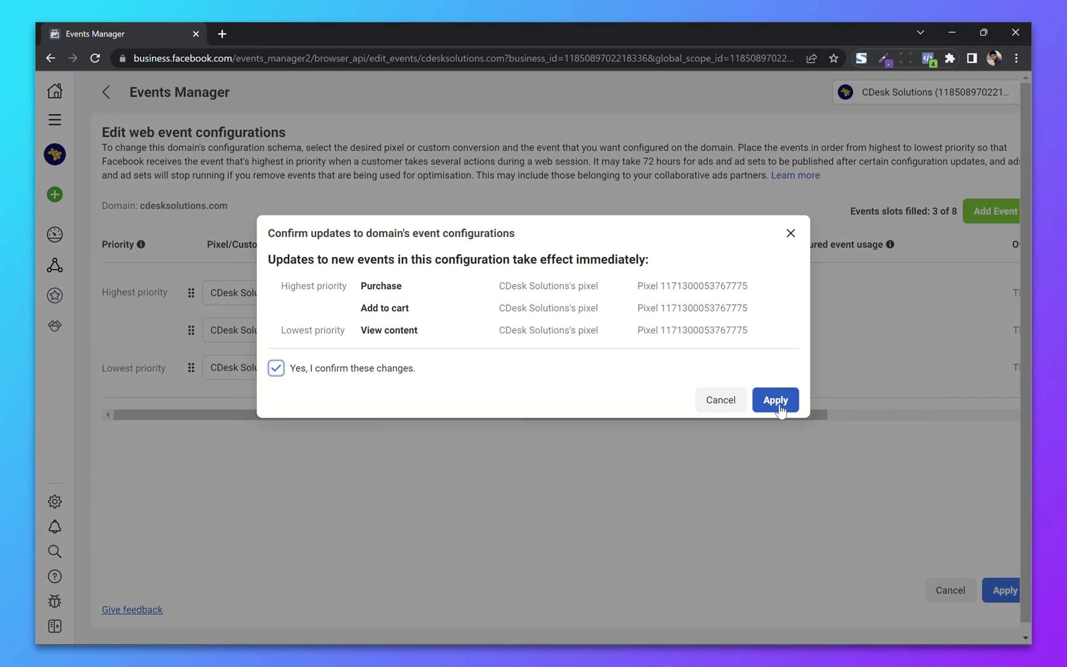
{"action": "left_click", "coordinate": [776, 402]}
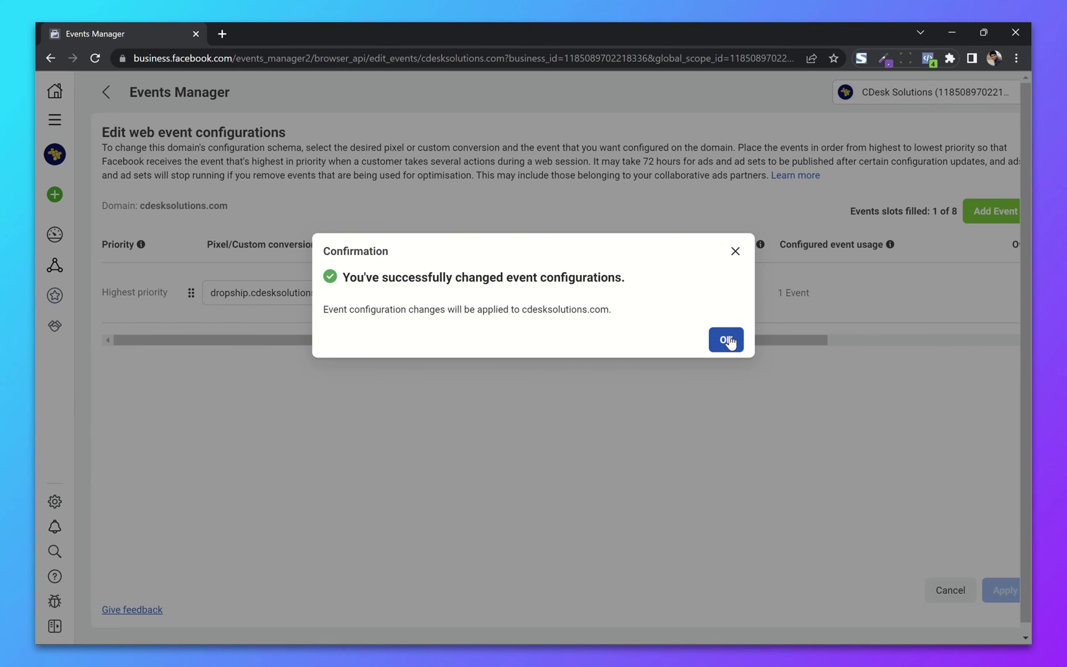
{"action": "left_click", "coordinate": [726, 339]}
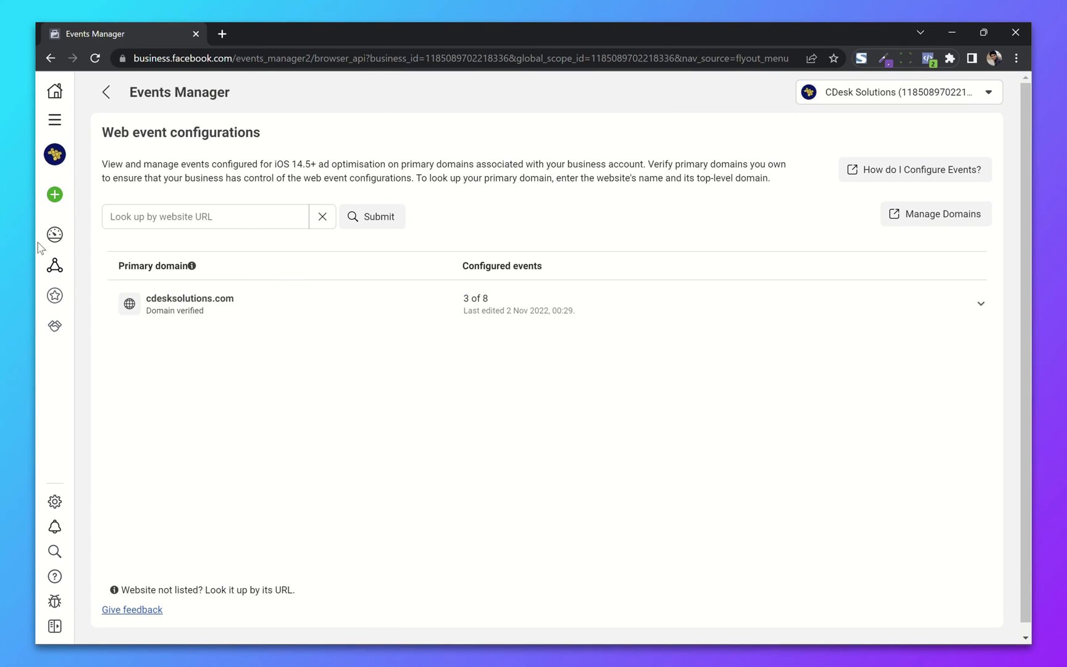
{"action": "mouse_move", "coordinate": [60, 277]}
{"action": "left_click", "coordinate": [119, 272]}
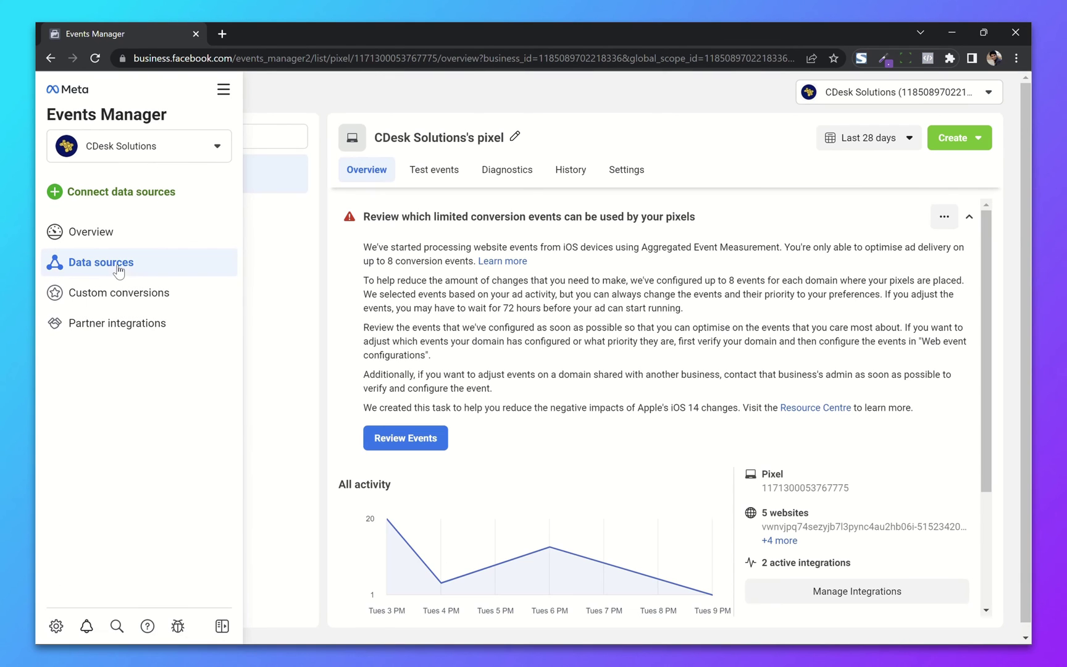
{"action": "left_click", "coordinate": [426, 183]}
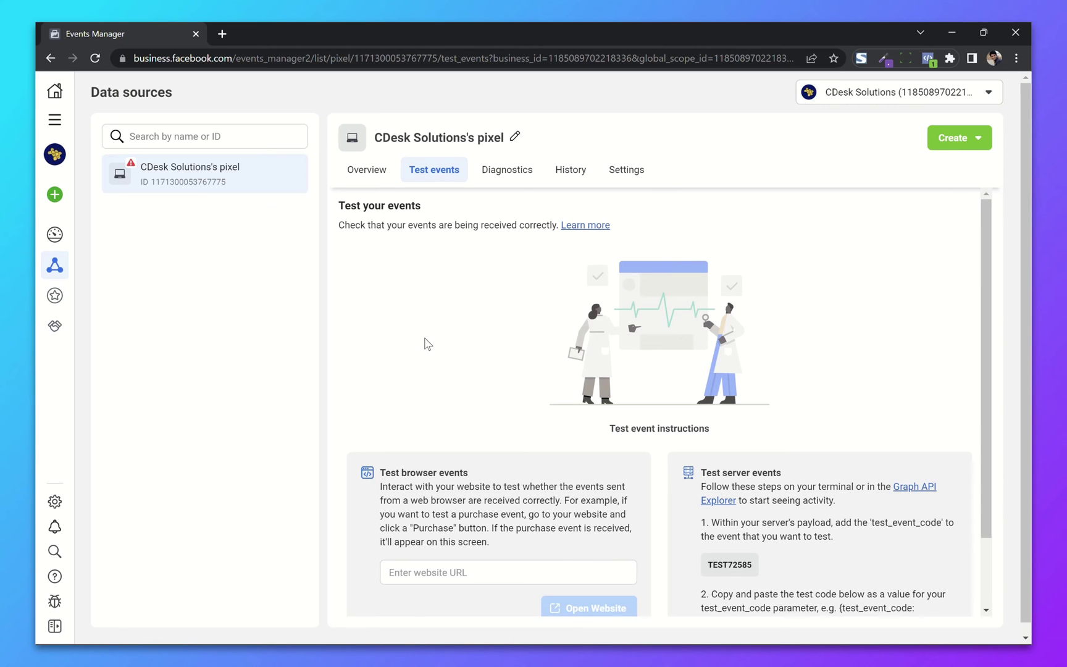
{"action": "scroll", "coordinate": [426, 343], "scroll_direction": "down", "scroll_amount": 2}
{"action": "left_click", "coordinate": [442, 487]}
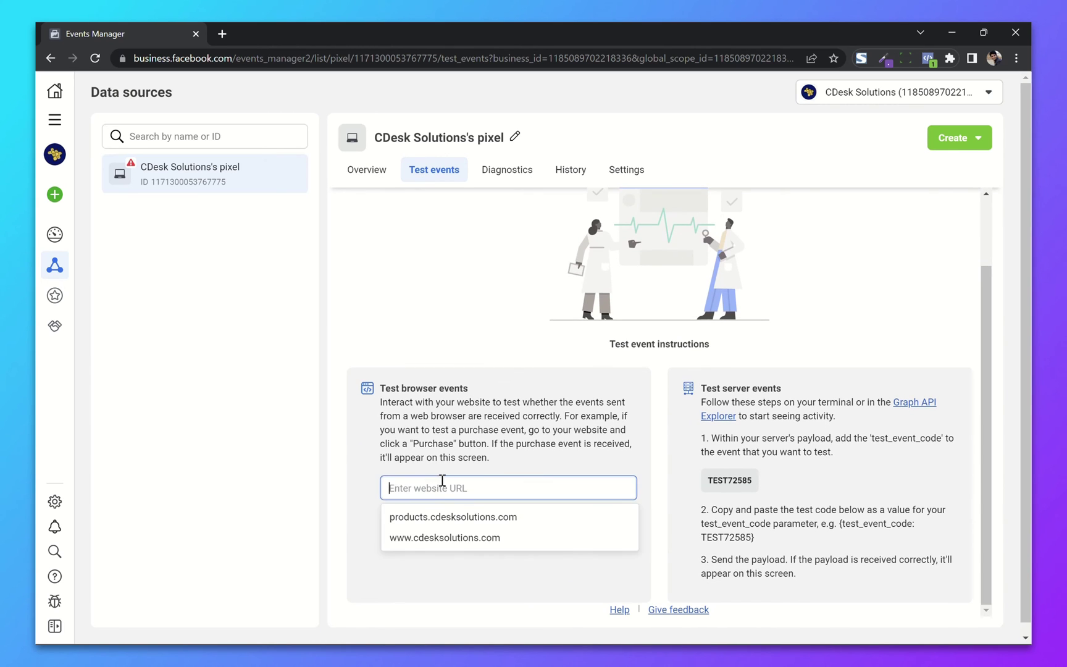
{"action": "left_click", "coordinate": [440, 537]}
{"action": "left_click", "coordinate": [587, 525]}
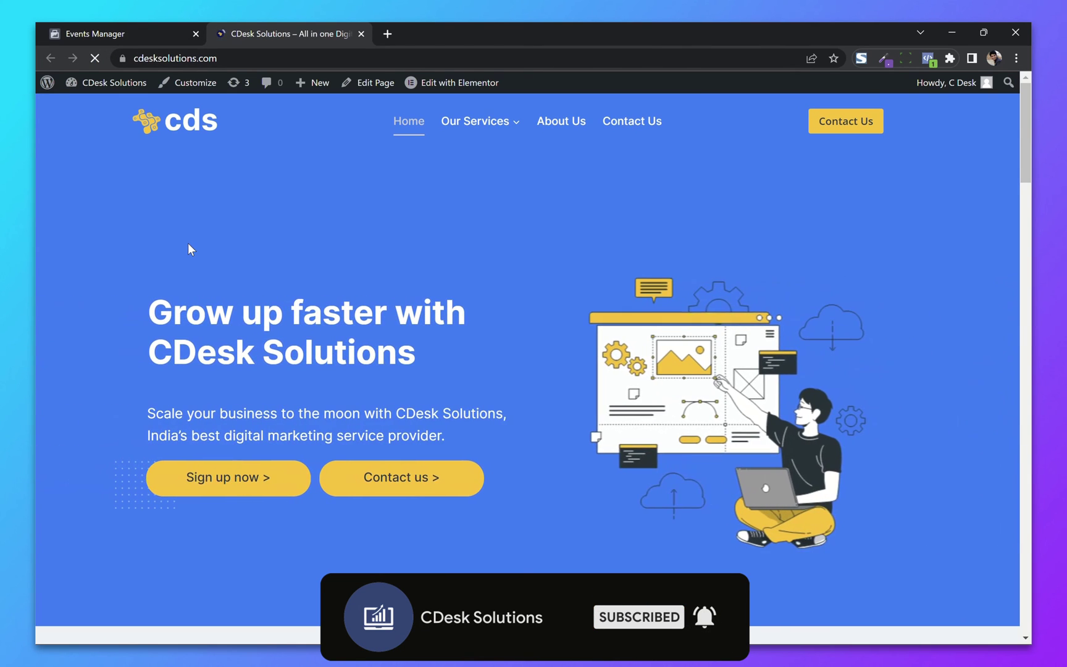
- Browse the cdesksolutions.com site to send test traffic, checking Events Manager in between
{"action": "scroll", "coordinate": [188, 244], "scroll_direction": "down", "scroll_amount": 9}
{"action": "scroll", "coordinate": [189, 246], "scroll_direction": "down", "scroll_amount": 9}
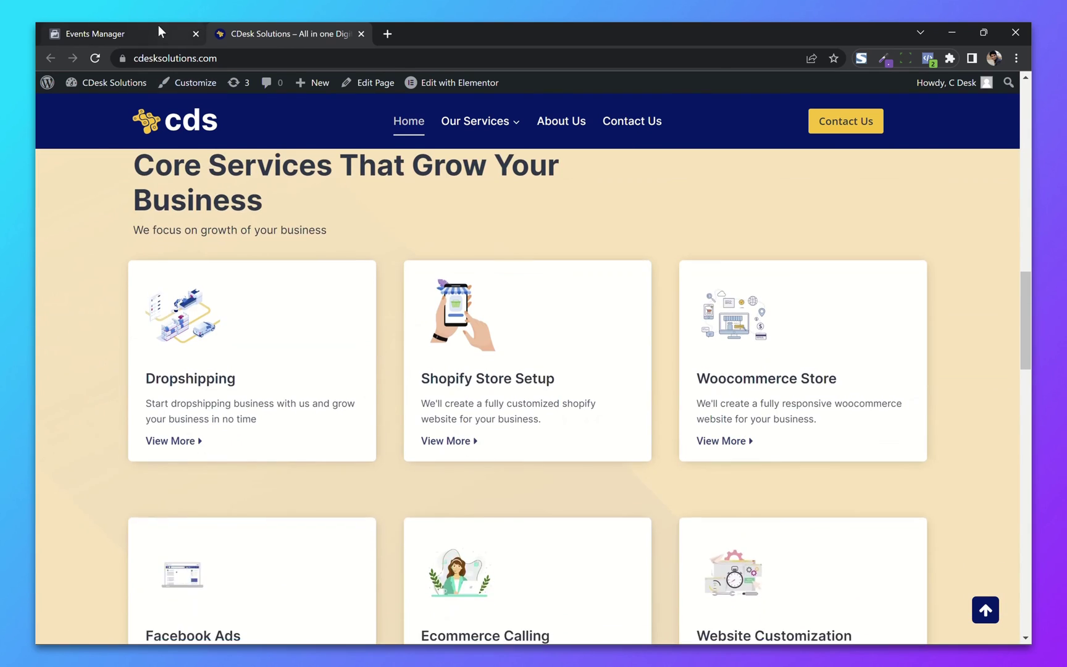
{"action": "left_click", "coordinate": [158, 33]}
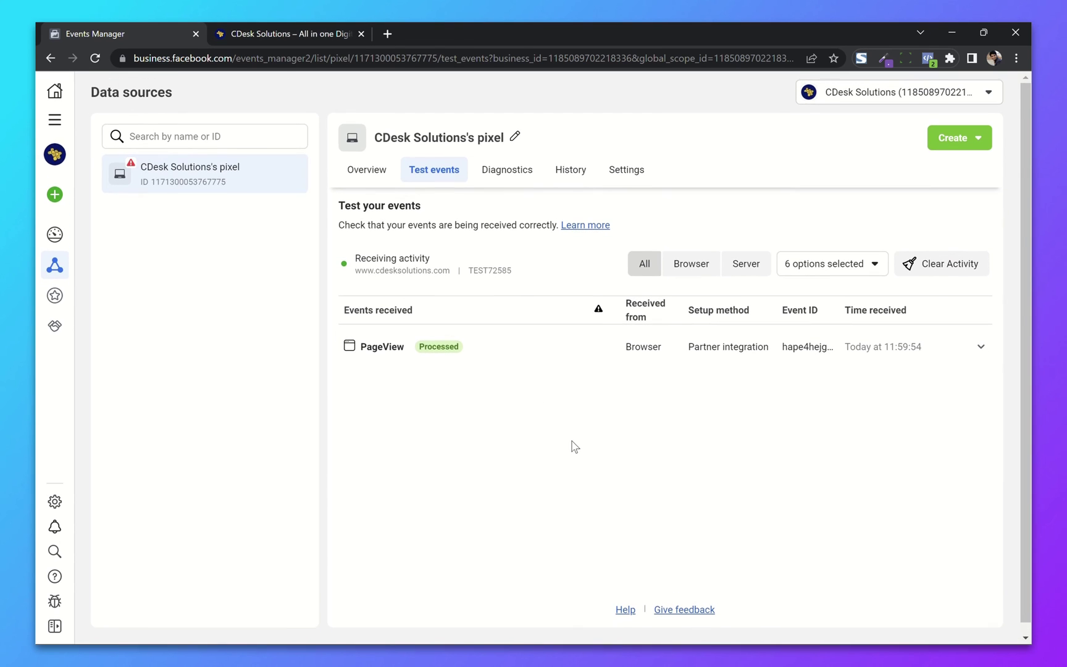
{"action": "left_click", "coordinate": [285, 33]}
{"action": "scroll", "coordinate": [485, 339], "scroll_direction": "down", "scroll_amount": 5}
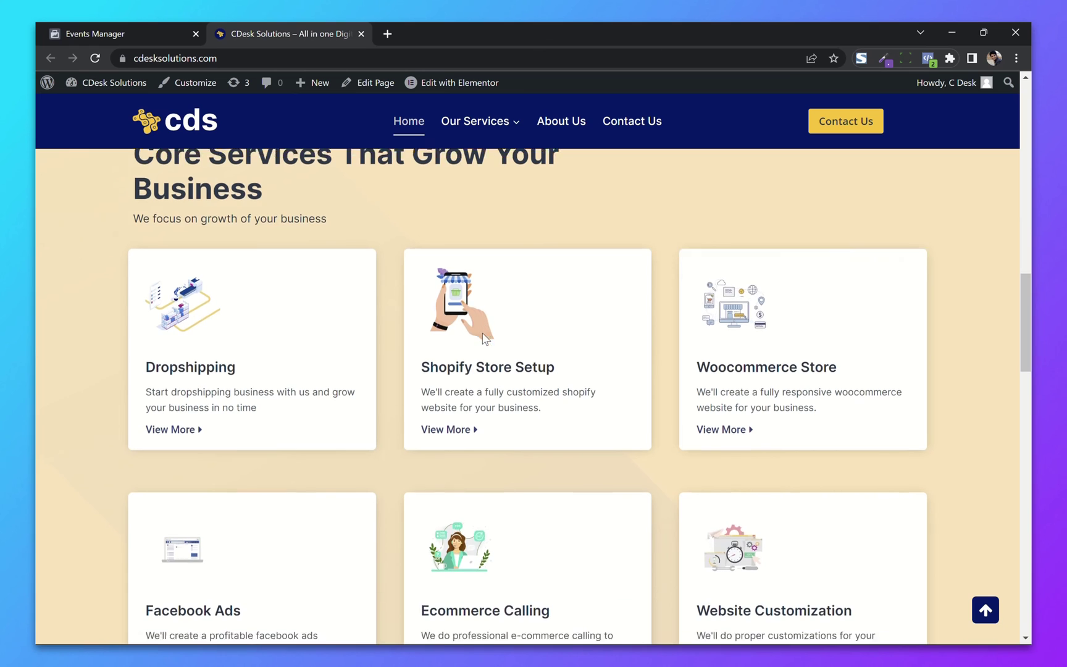
{"action": "scroll", "coordinate": [485, 338], "scroll_direction": "down", "scroll_amount": 10}
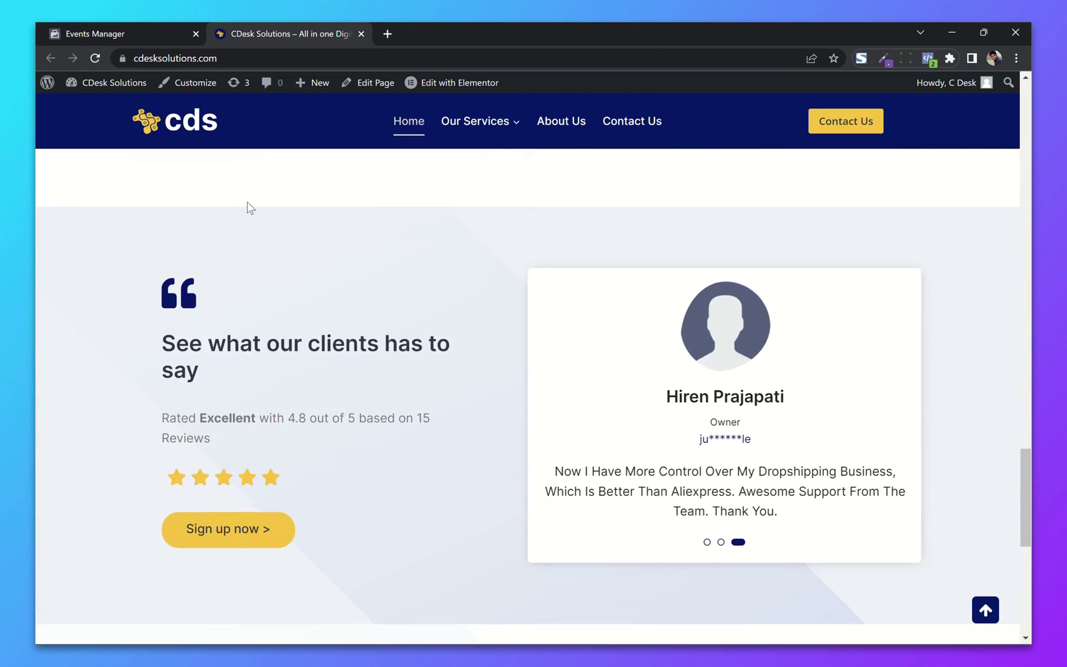
- Inspect the received browser PageView test event's details on the pixel's Test events page
{"action": "left_click", "coordinate": [166, 24]}
{"action": "left_click", "coordinate": [437, 348]}
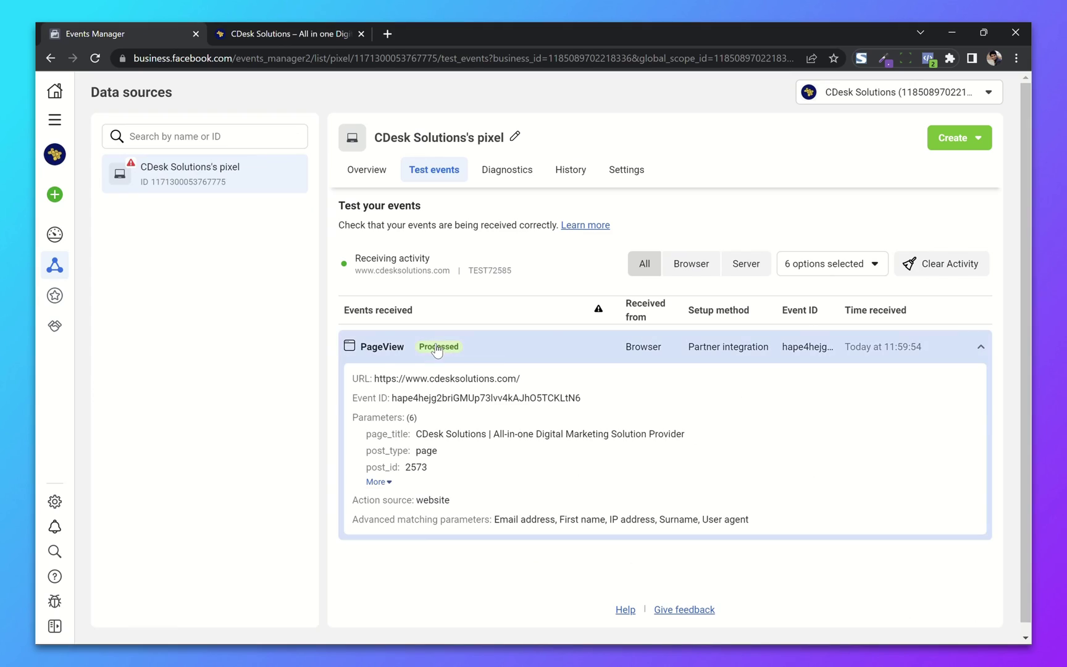
{"action": "left_click", "coordinate": [503, 350]}
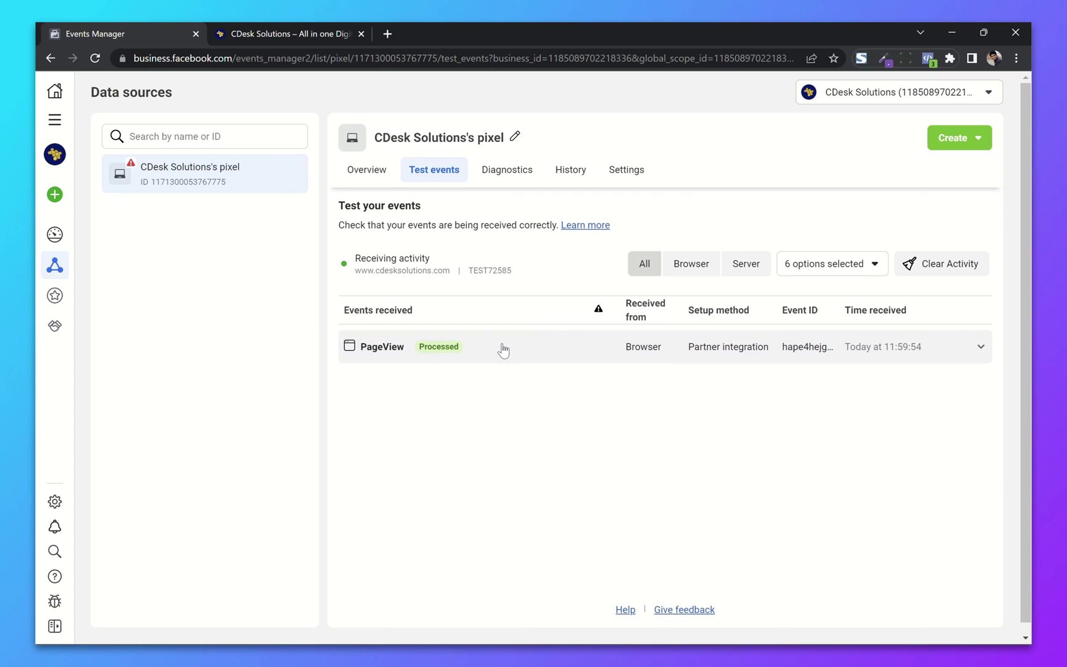
- From the pixel's Overview, mark the review-limited-conversion-events notice as complete and confirm
{"action": "left_click", "coordinate": [370, 170]}
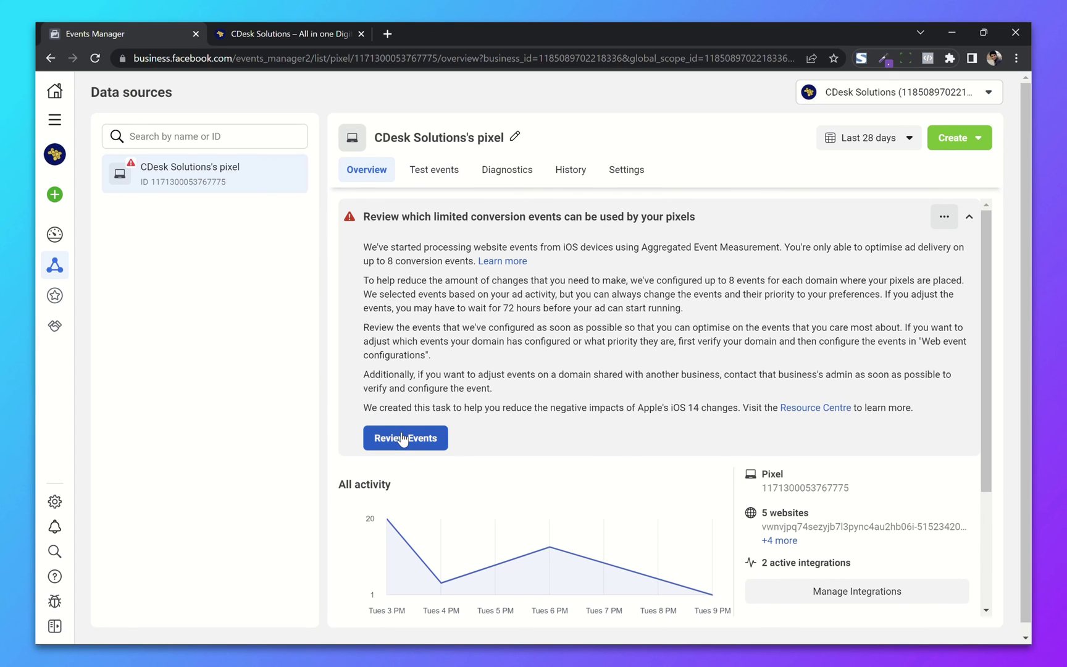
{"action": "left_click", "coordinate": [944, 216]}
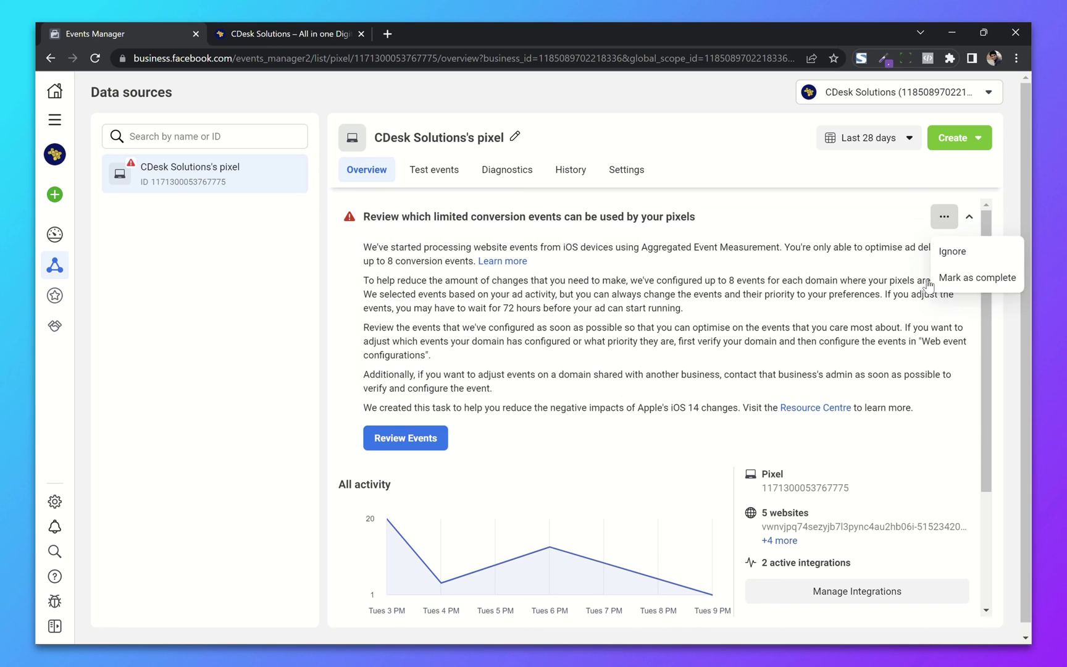
{"action": "left_click", "coordinate": [975, 277]}
{"action": "left_click", "coordinate": [716, 331]}
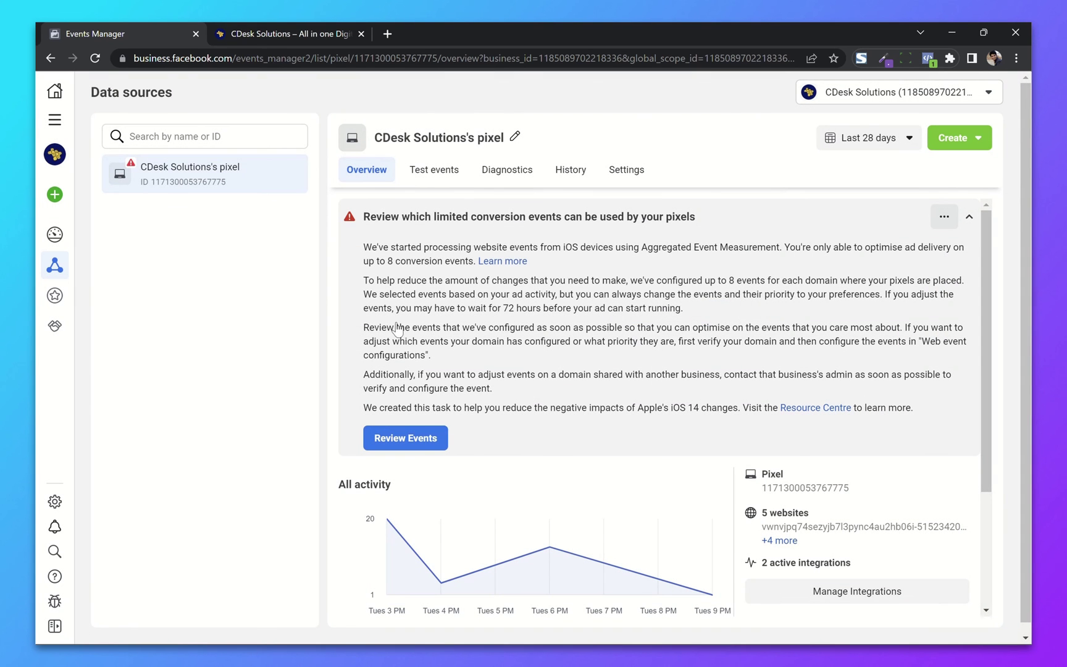